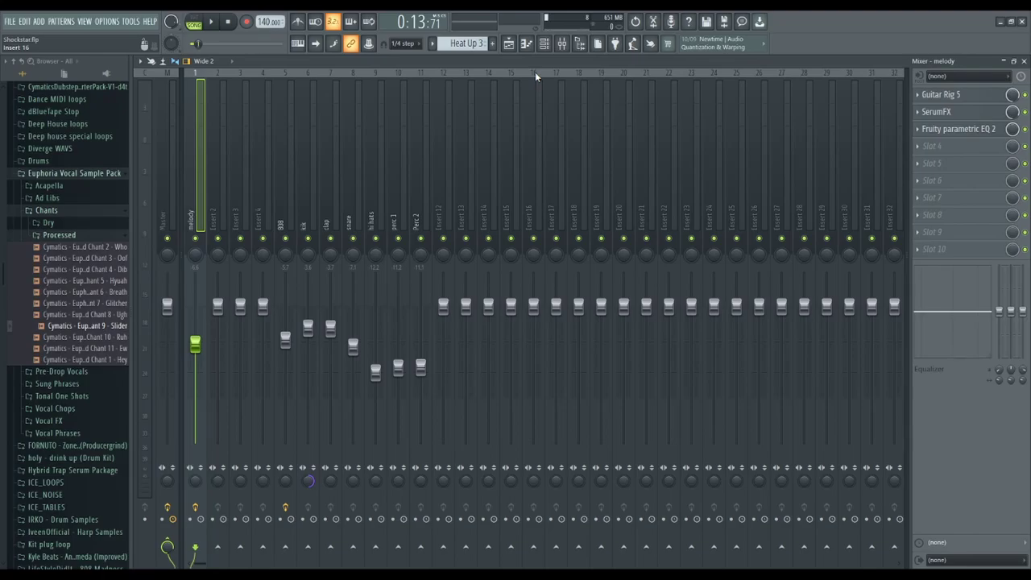
Step: Briefly solo the 808 mixer track, then release the solo
right_click(285, 238)
right_click(286, 238)
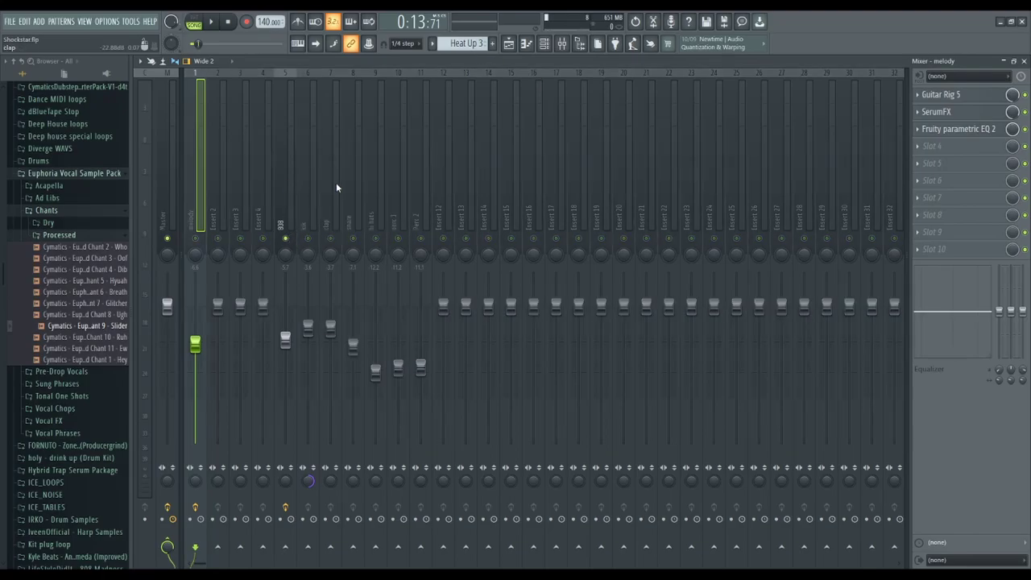
Step: Select the 808 mixer track to show its chain with Fruity soft clipper
click(290, 167)
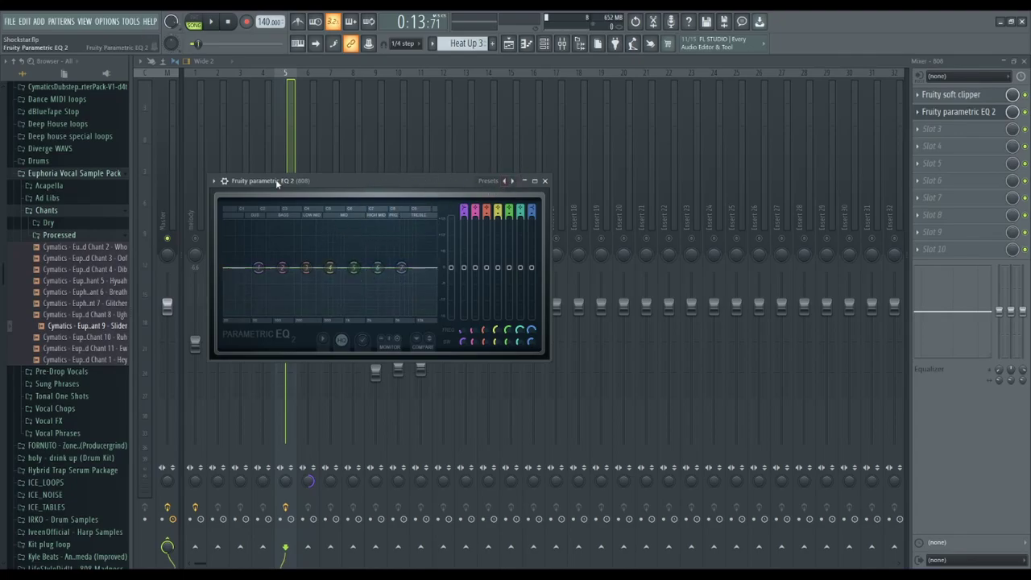
Step: Try EQ presets, then drag band 1's low cut down to 20 Hz and steepen it
click(514, 181)
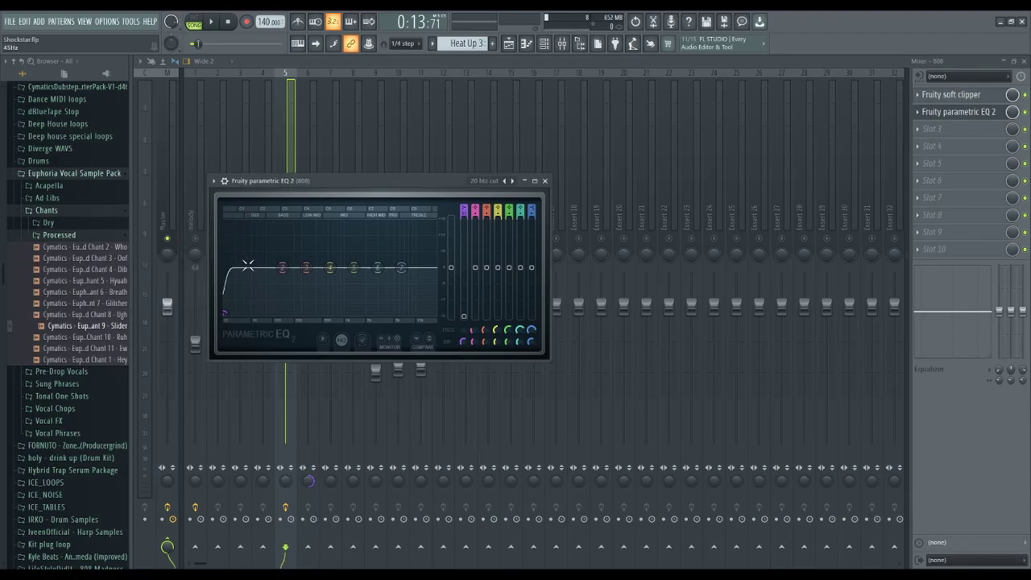
click(505, 181)
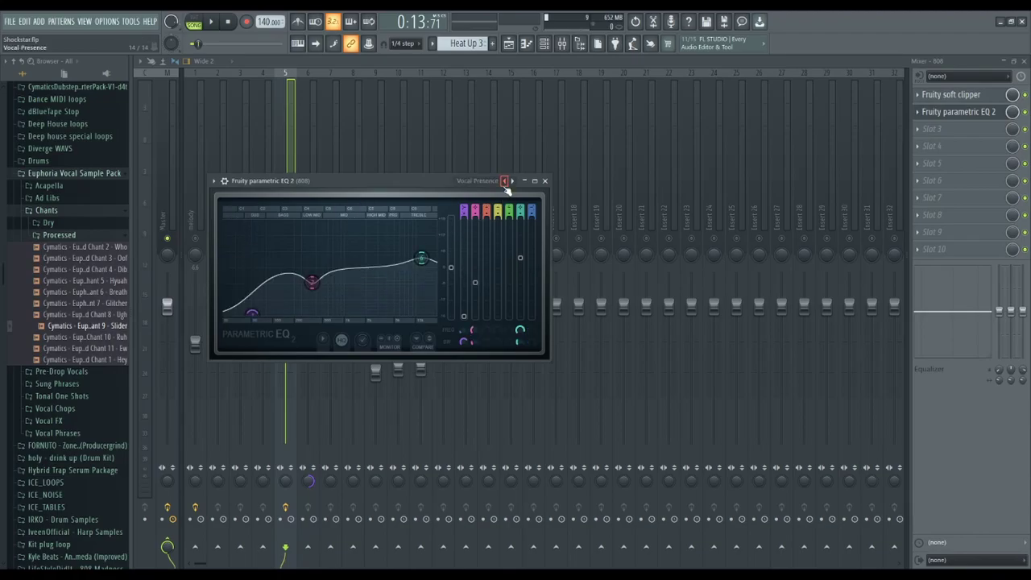
click(513, 180)
click(512, 181)
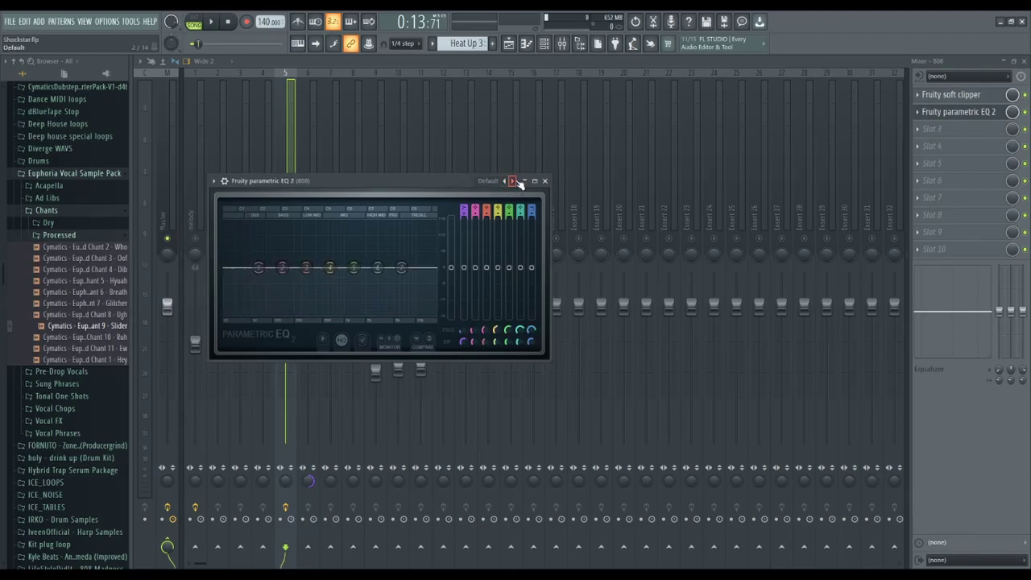
click(266, 270)
drag(258, 267, 226, 313)
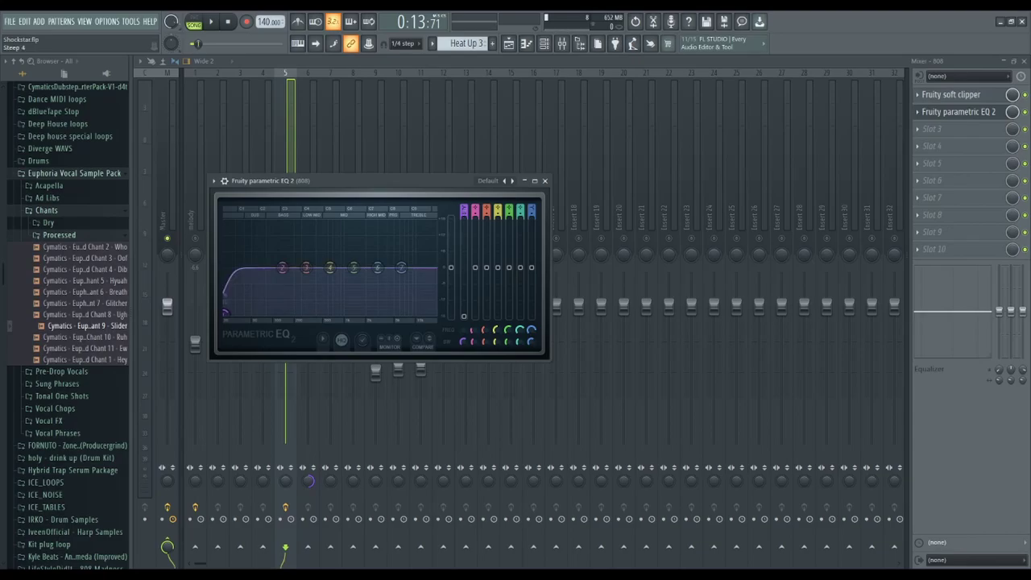
scroll(226, 313, up, 2)
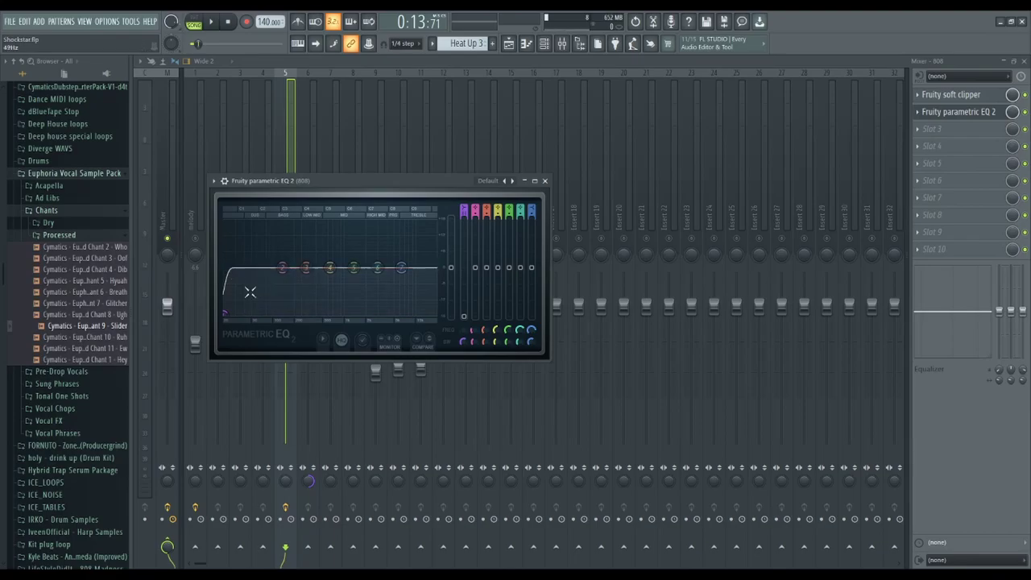
Step: Return the EQ to the '20 hz cut' preset and close its window
click(510, 181)
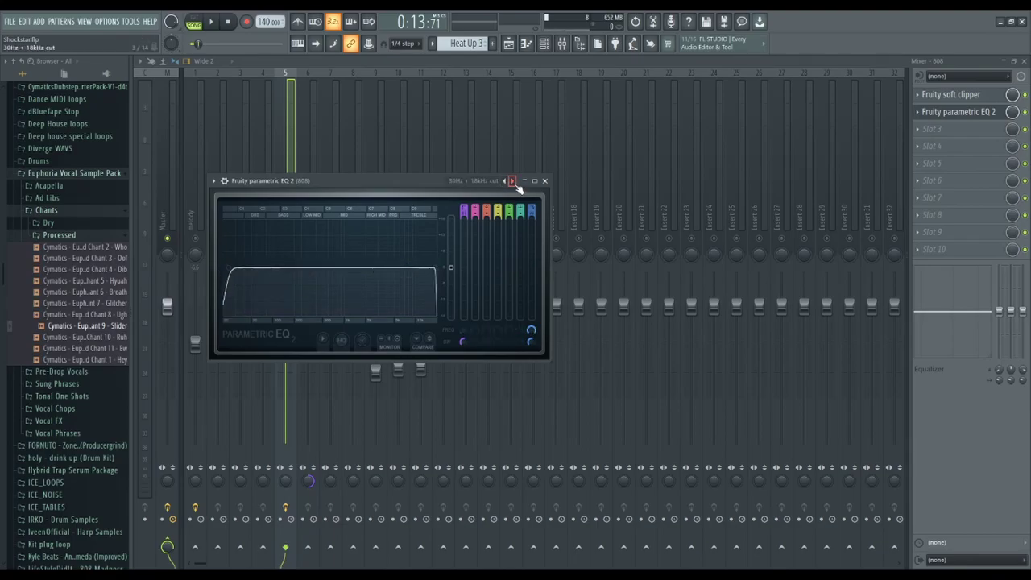
click(511, 181)
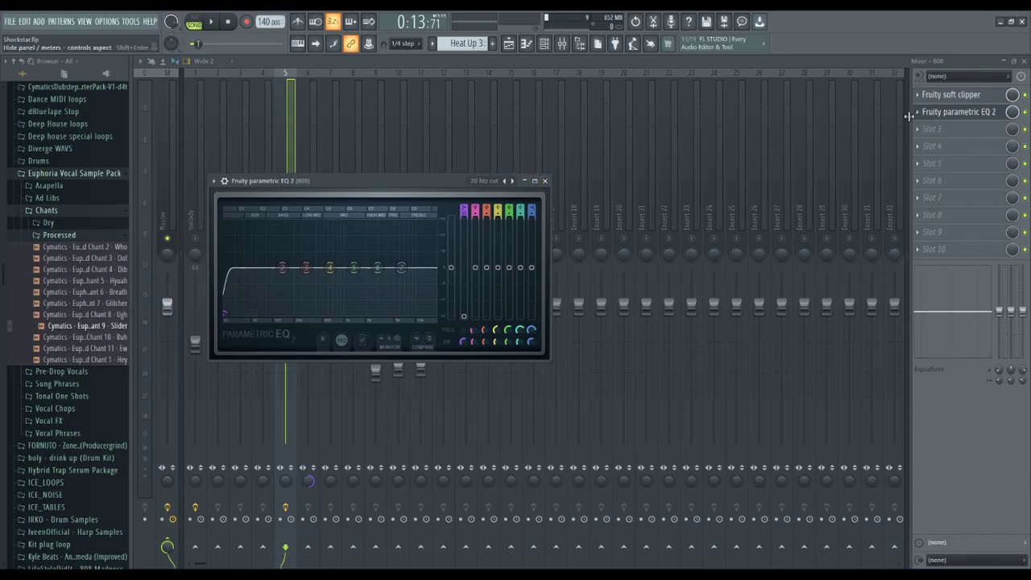
click(941, 112)
Step: Delete the parametric EQ from the 808 track, unmute kik and play the beat
key(Delete)
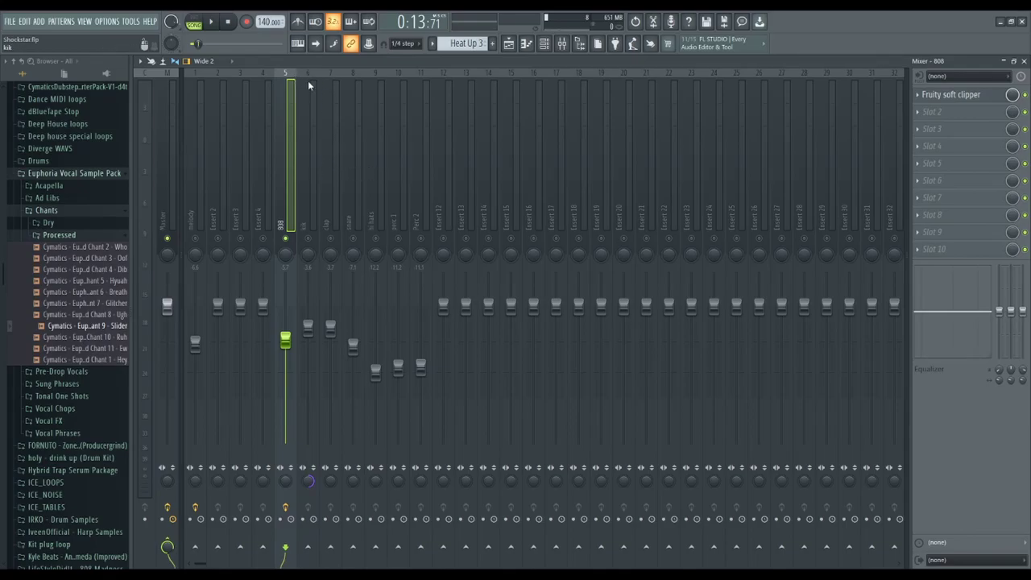
click(309, 240)
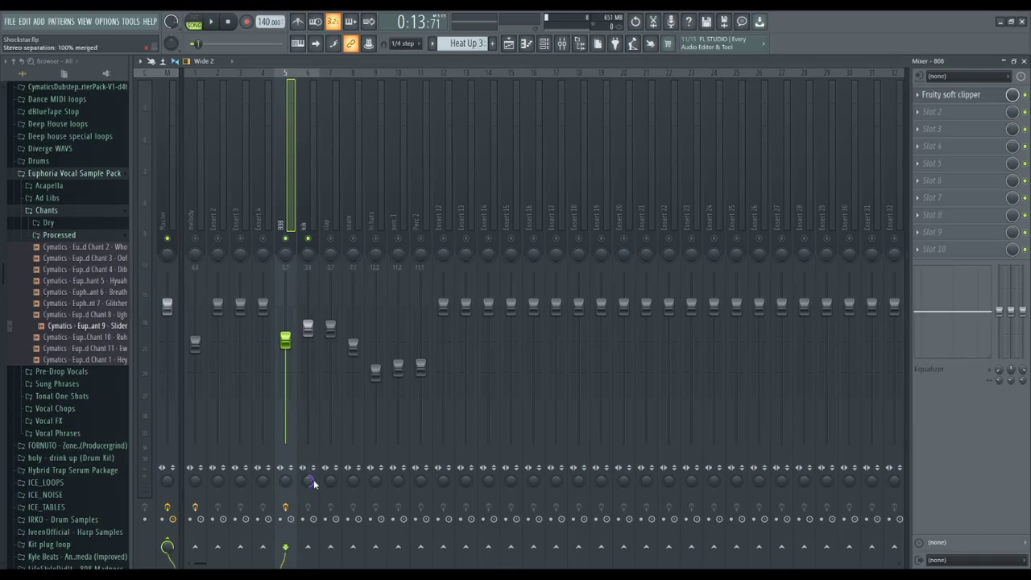
key(space)
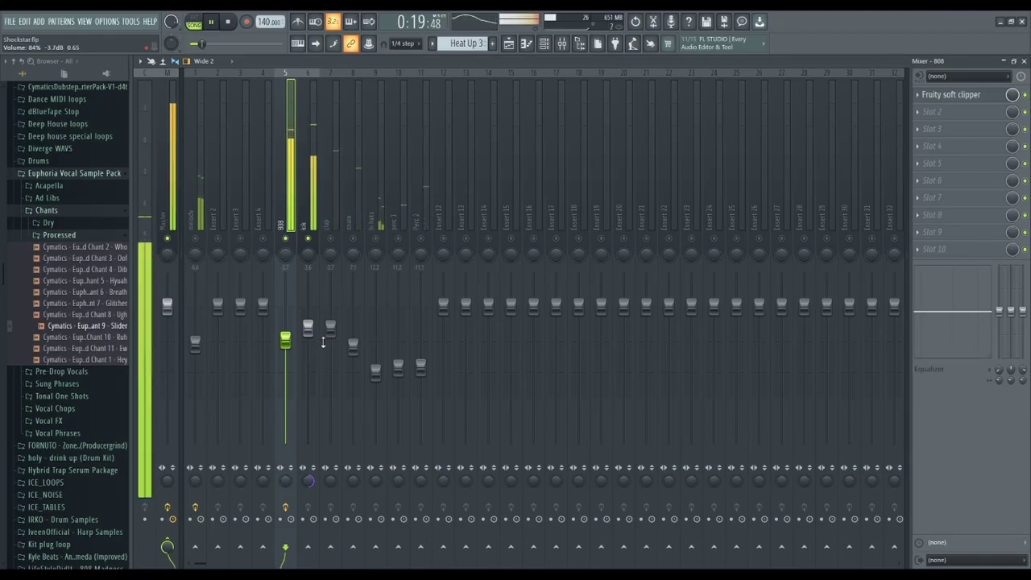
key(space)
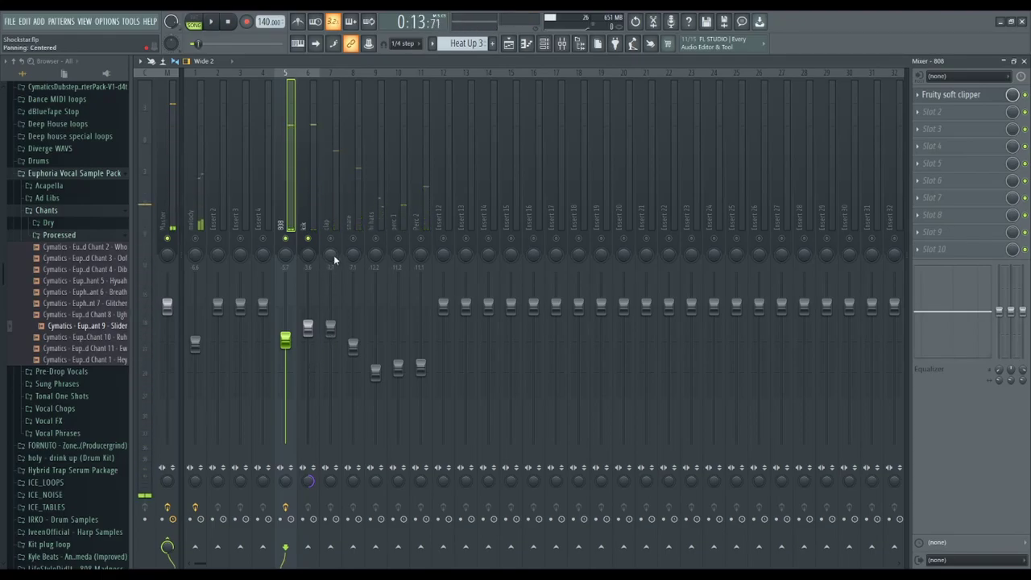
Step: Select the kik track, then the 808 track, and replay to compare their levels
click(317, 187)
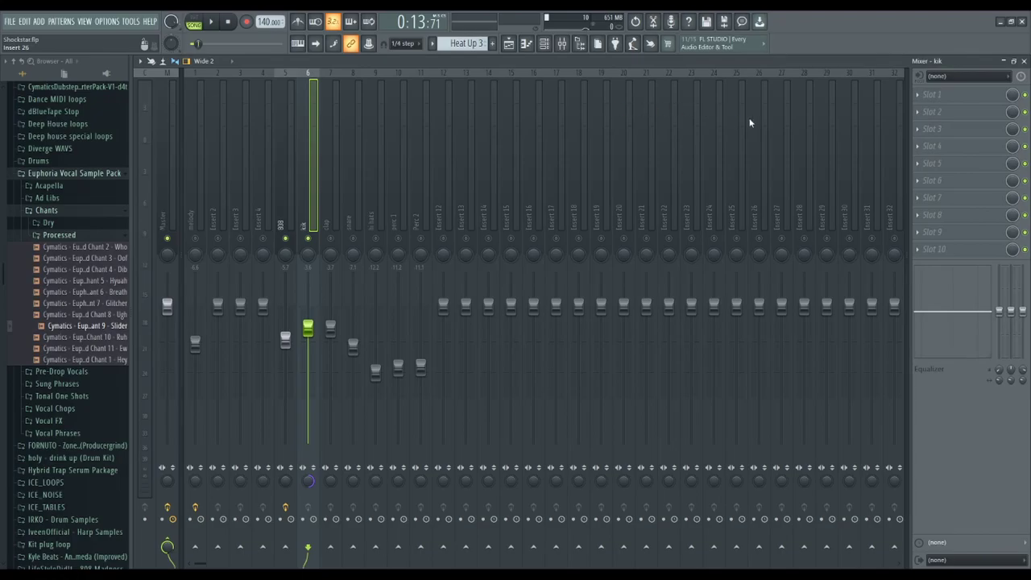
click(283, 264)
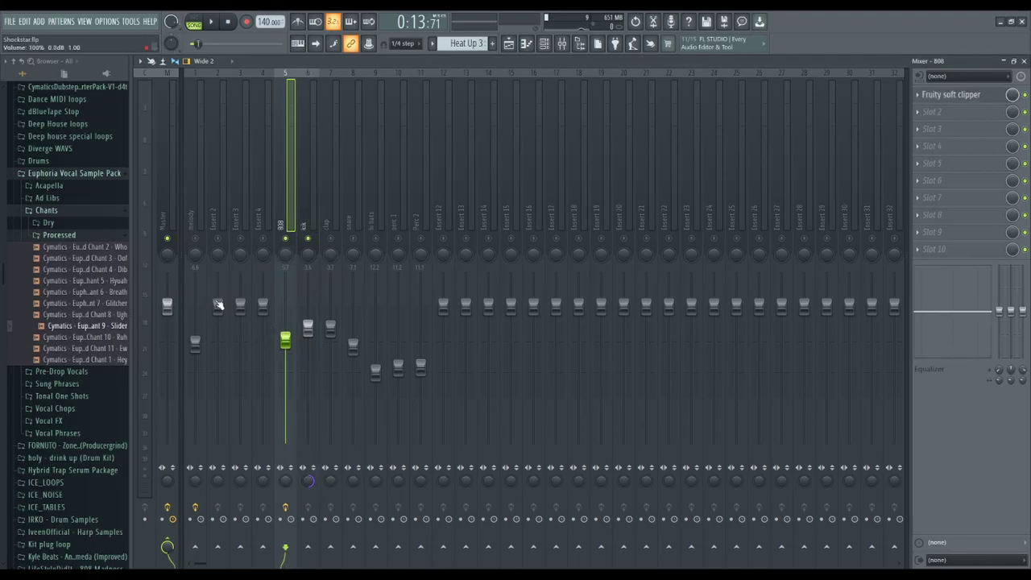
key(space)
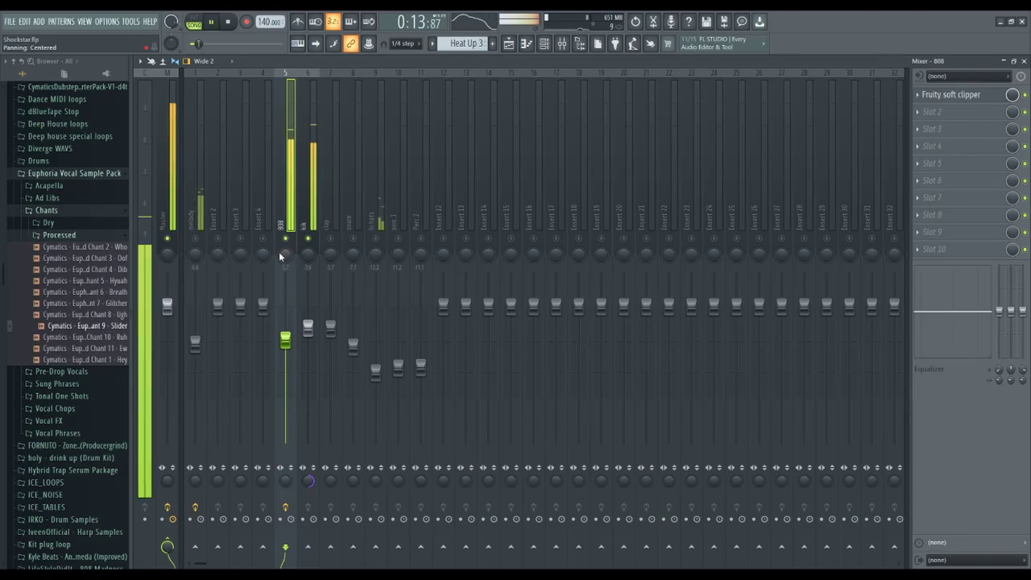
key(space)
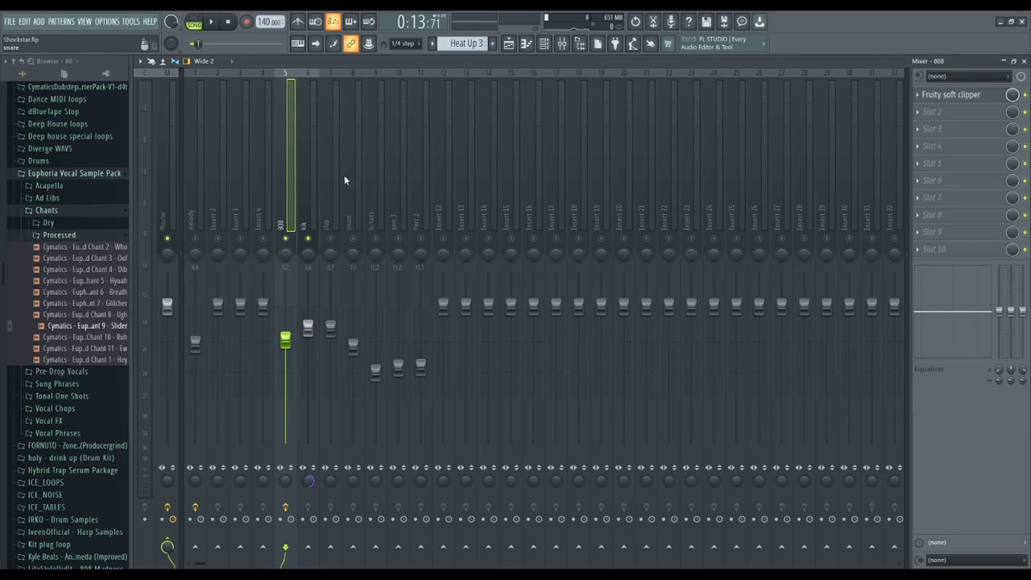
Step: Mute kik and 808, unmute clap and snare, and raise the clap EQ's high band
click(308, 239)
click(288, 239)
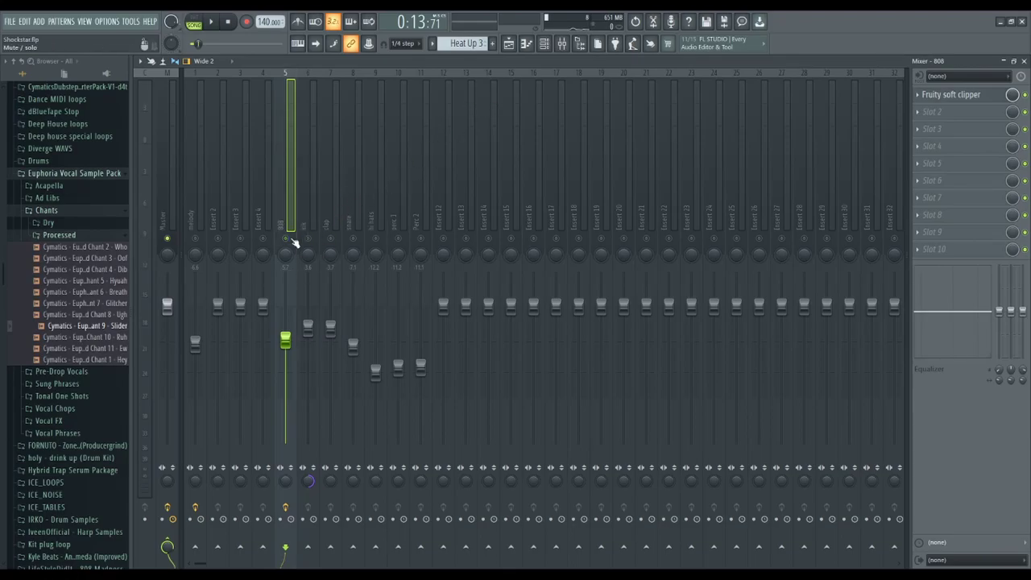
click(335, 238)
click(354, 239)
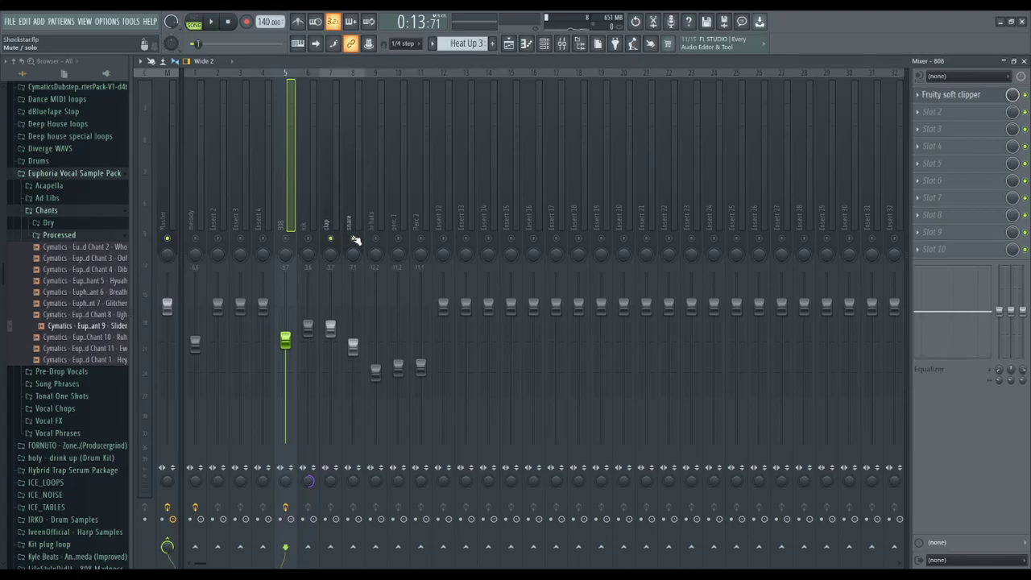
click(327, 211)
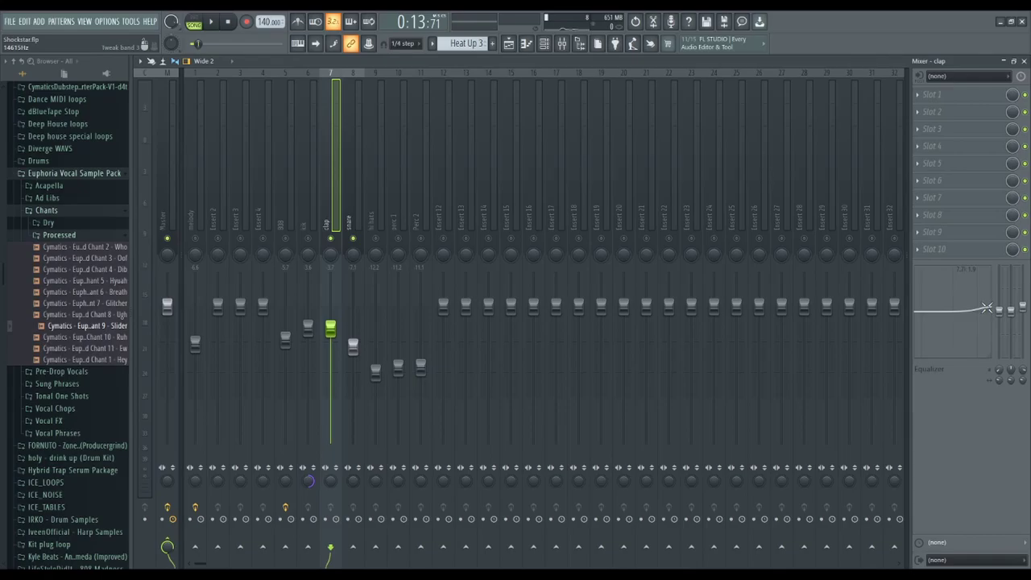
drag(987, 308, 989, 311)
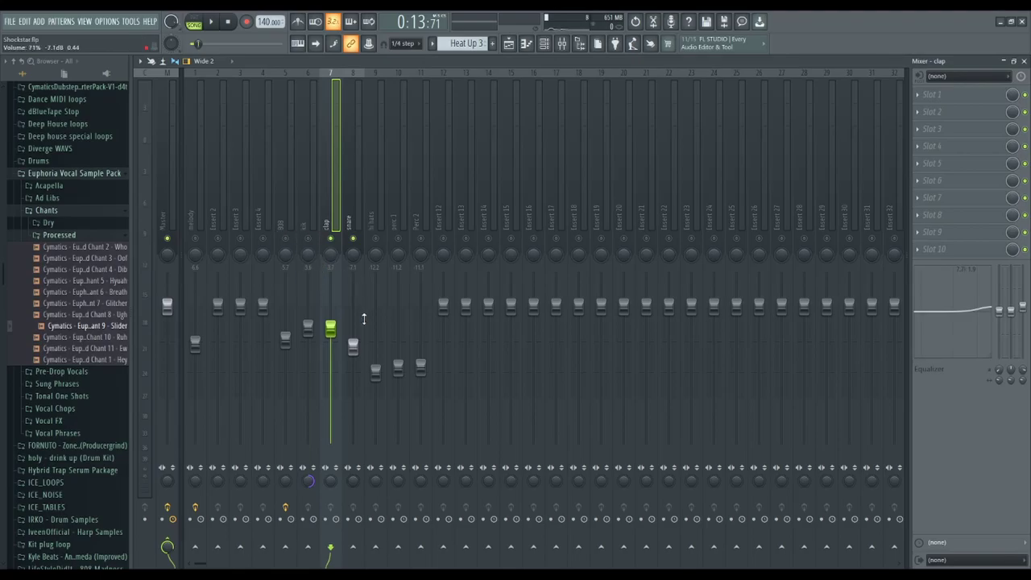
Step: Audition the snare, then mute snare and clap and unmute the hi hats track
click(354, 226)
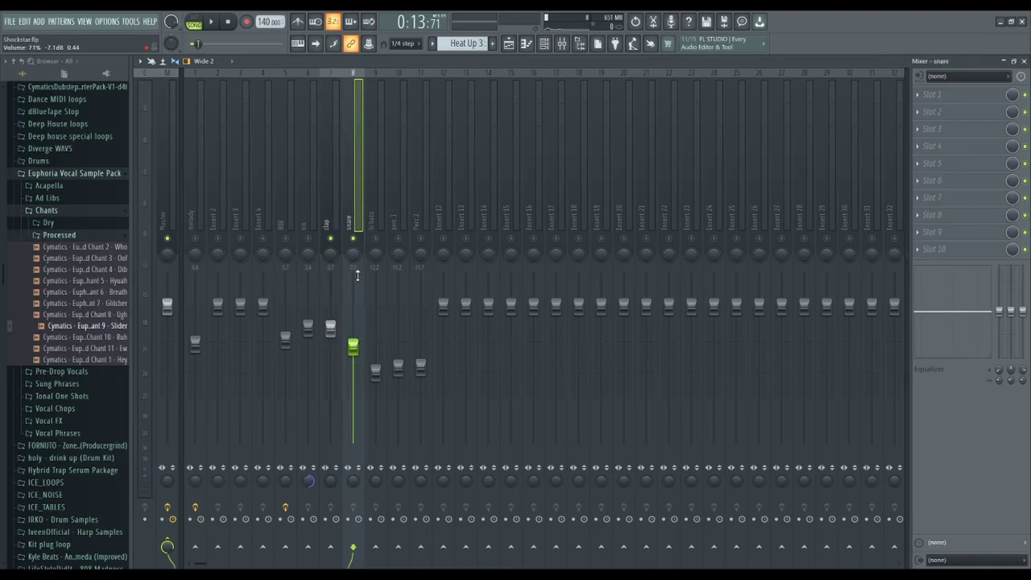
key(space)
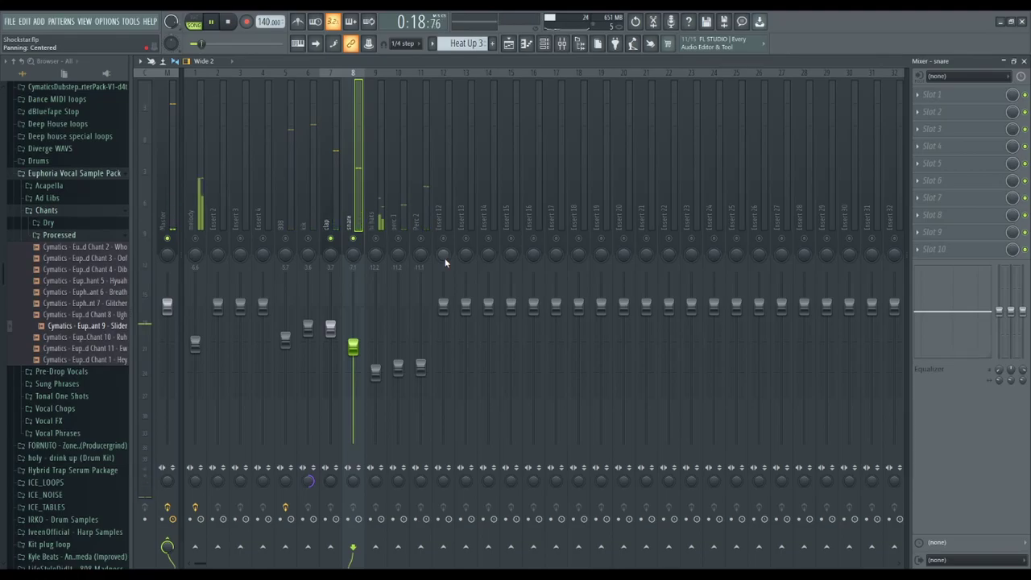
key(space)
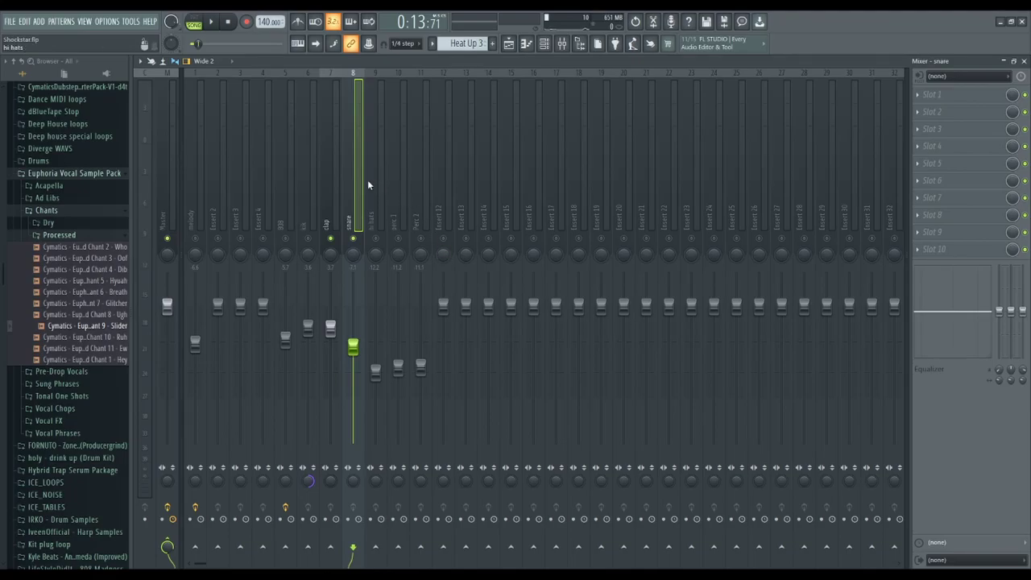
click(352, 239)
click(331, 238)
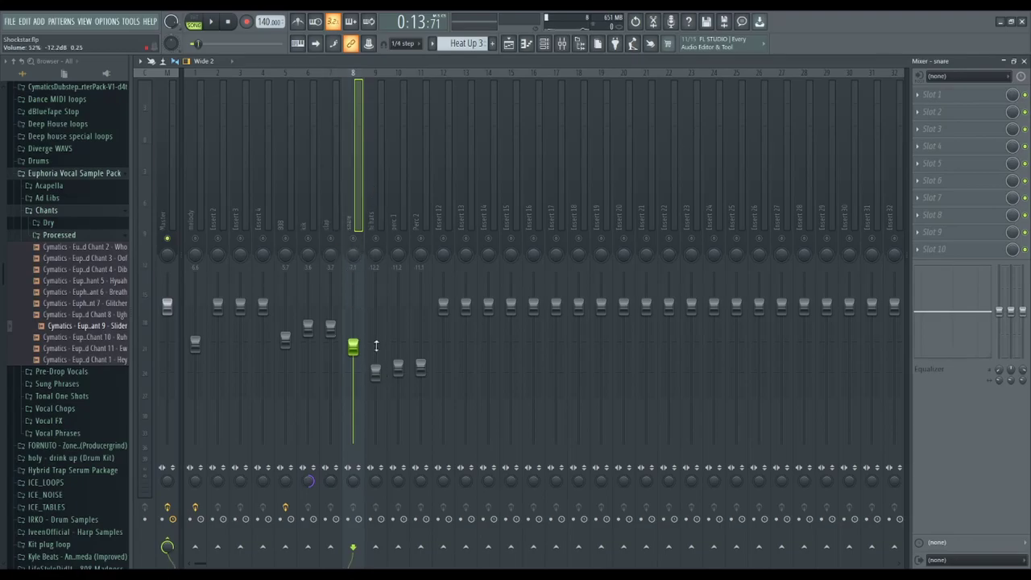
click(375, 238)
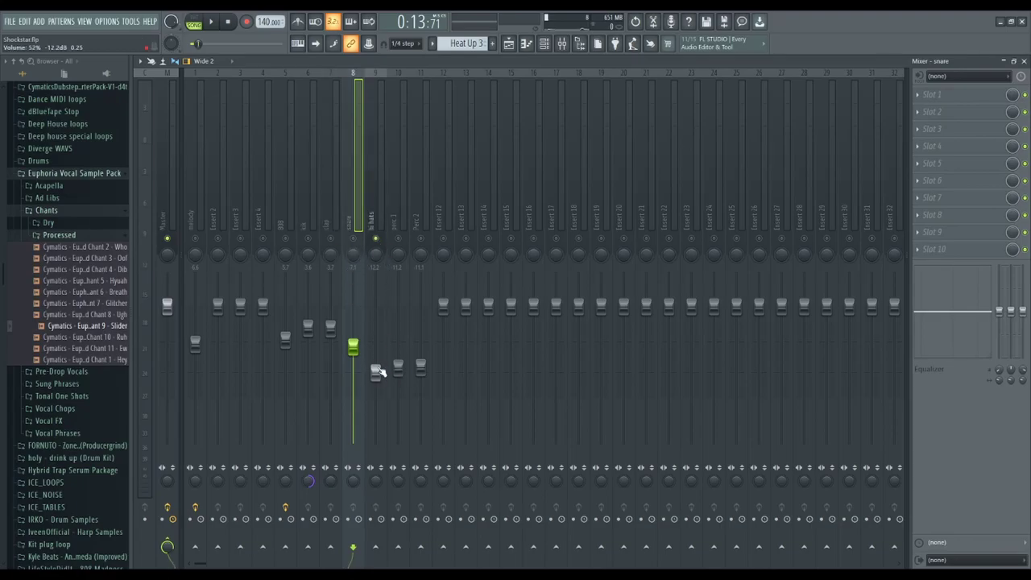
Step: Lower the master to about -13.7 dB and the hi hats fader, then restore both
click(167, 307)
drag(167, 307, 168, 383)
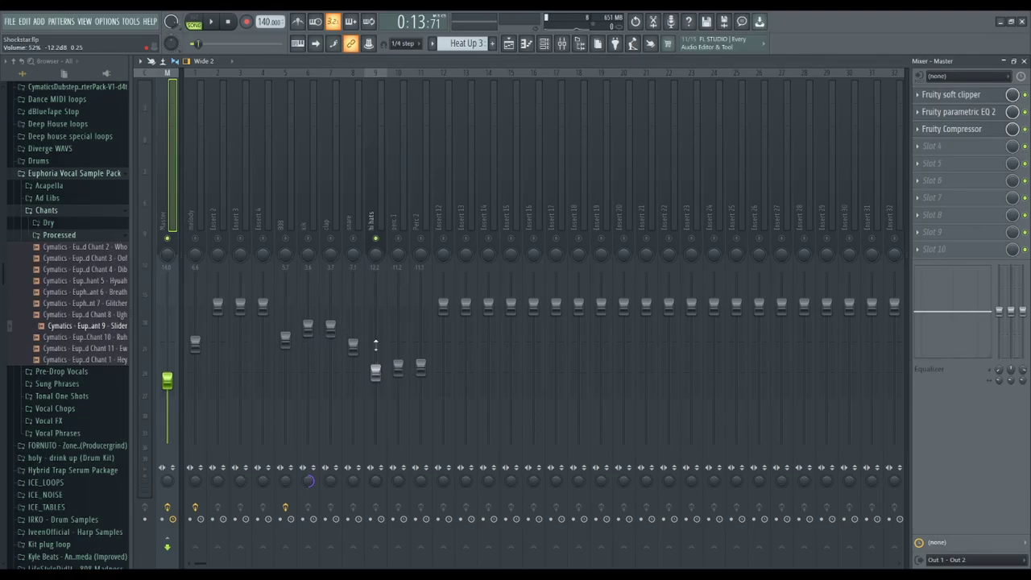
drag(376, 372, 376, 444)
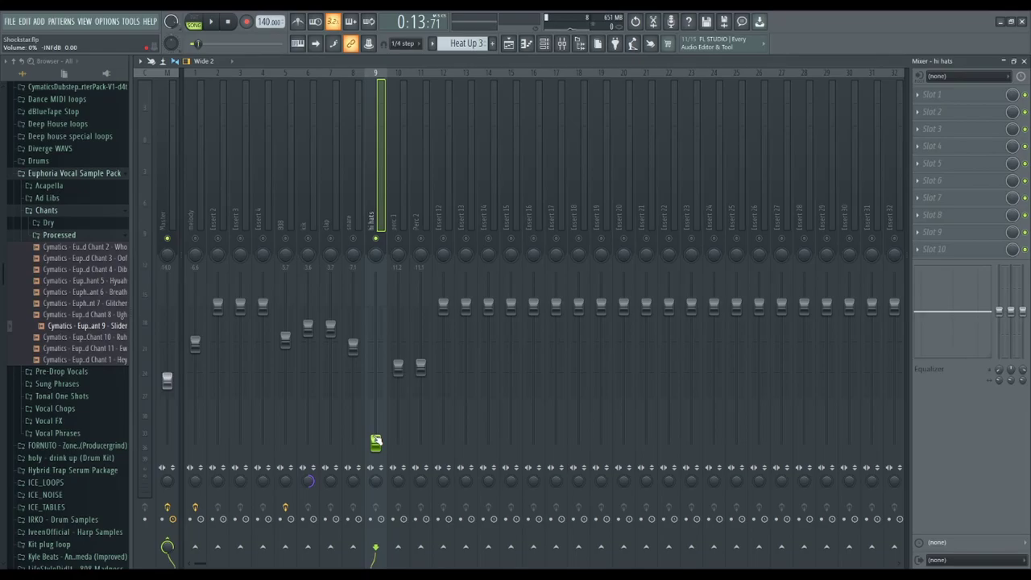
drag(377, 442, 375, 371)
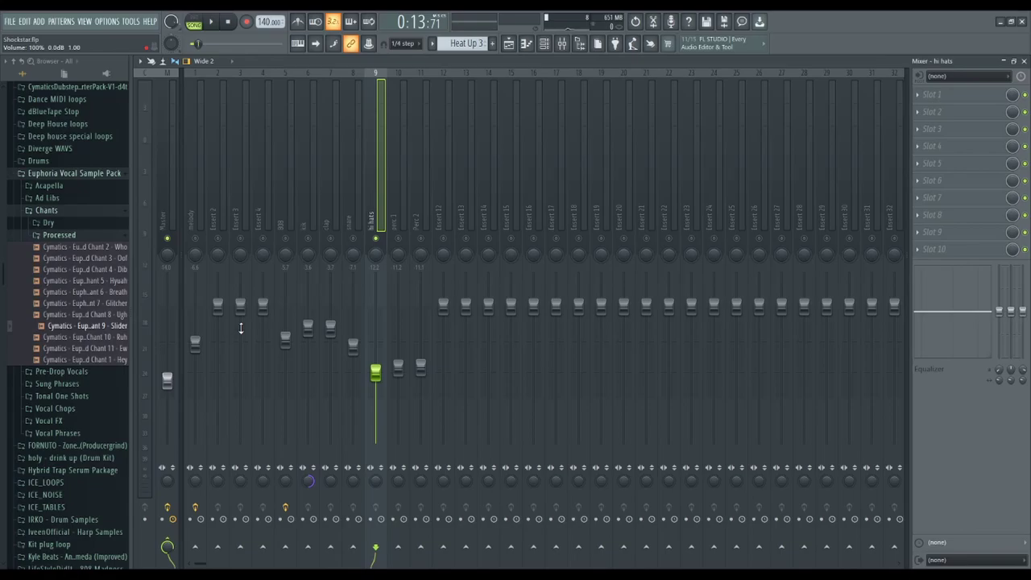
drag(166, 378, 166, 305)
Step: Play the beat to check the hi hats, then unmute the perc 1 channel
key(space)
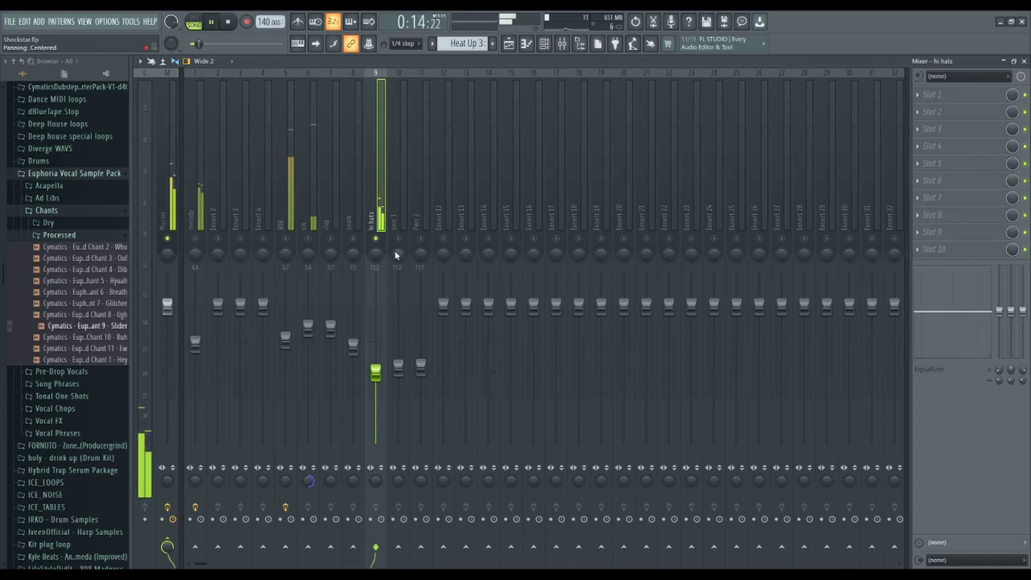
key(space)
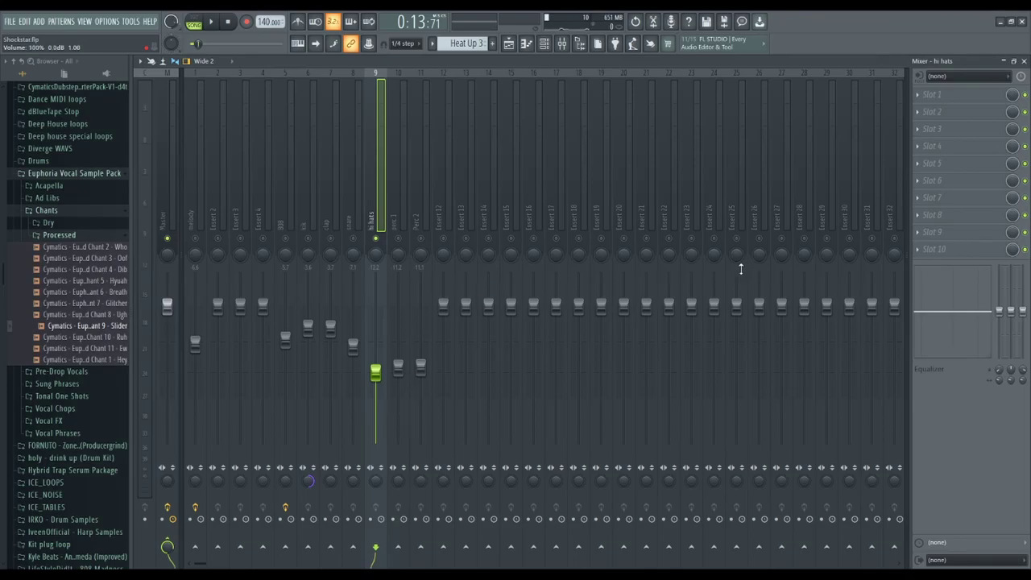
click(398, 239)
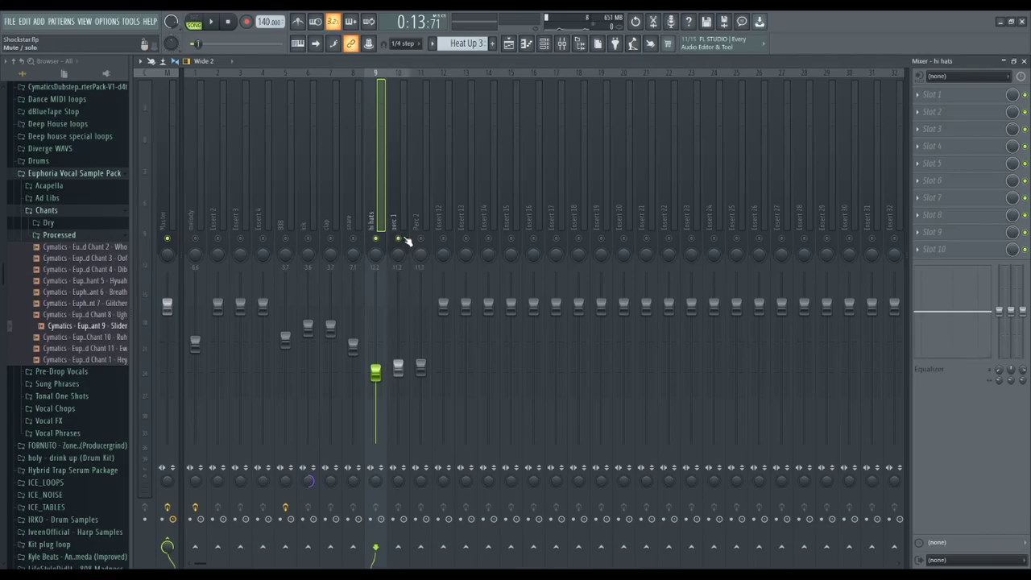
Step: Unmute perc 2, select its mixer channel and play the percussion
click(421, 238)
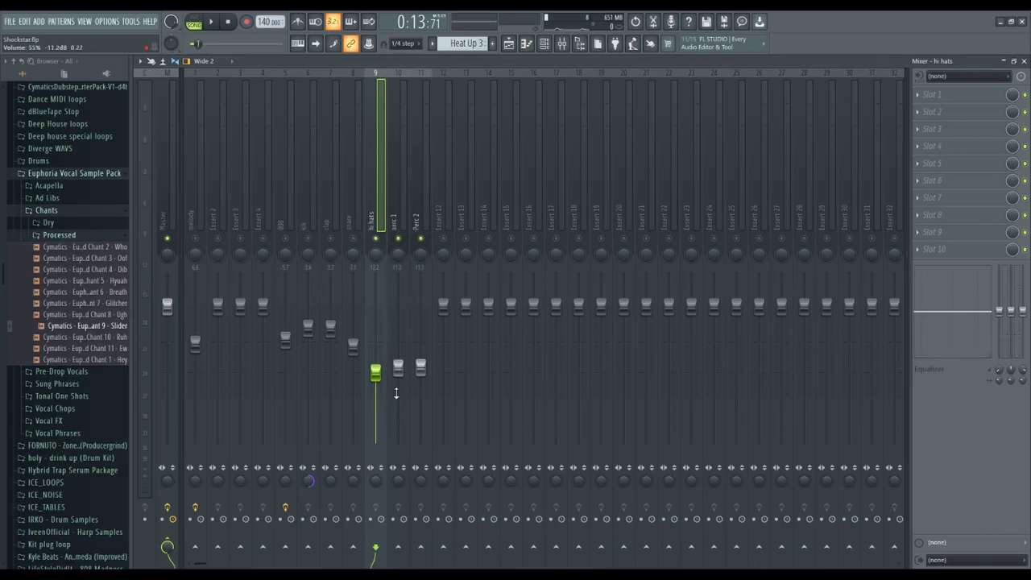
click(402, 203)
click(417, 197)
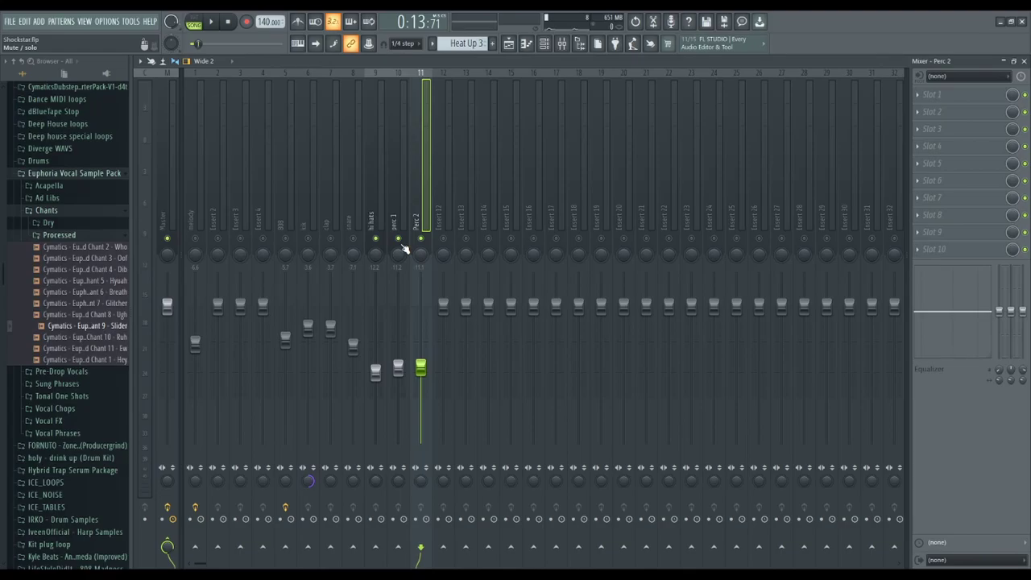
key(space)
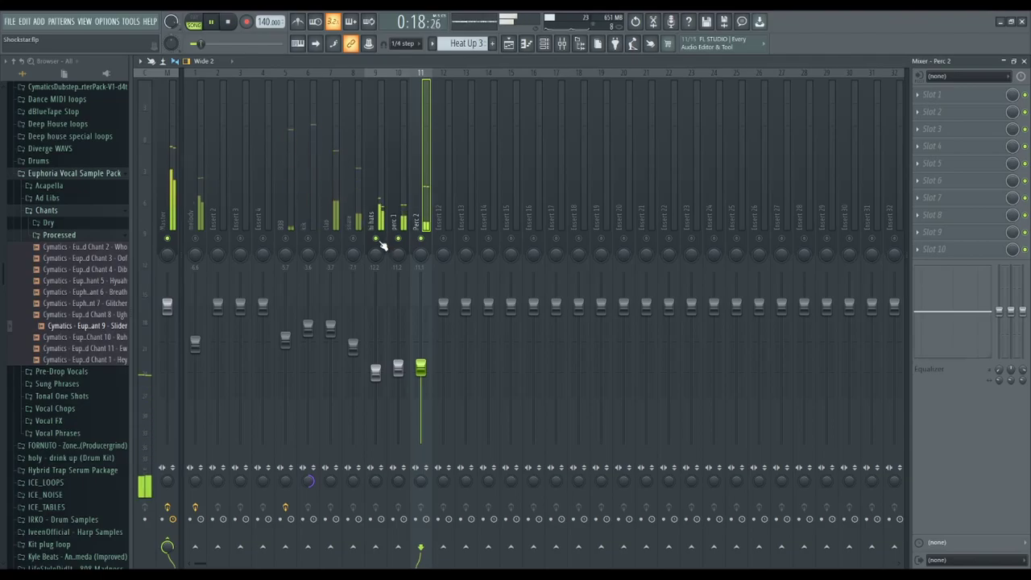
key(space)
Step: Unmute 808, kik, clap and snare, and play the full drum mix
click(285, 238)
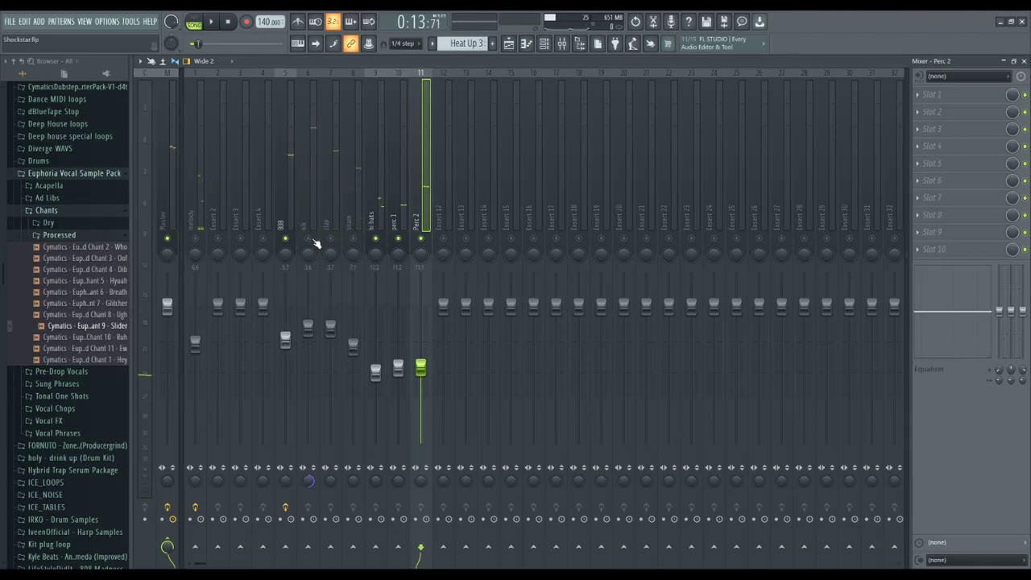
click(308, 239)
click(330, 239)
click(355, 240)
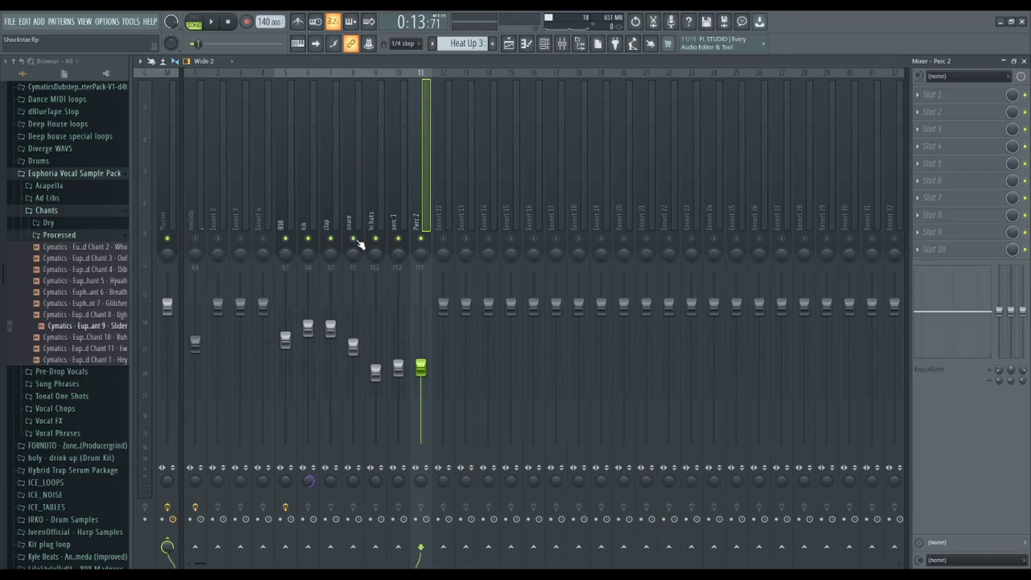
key(space)
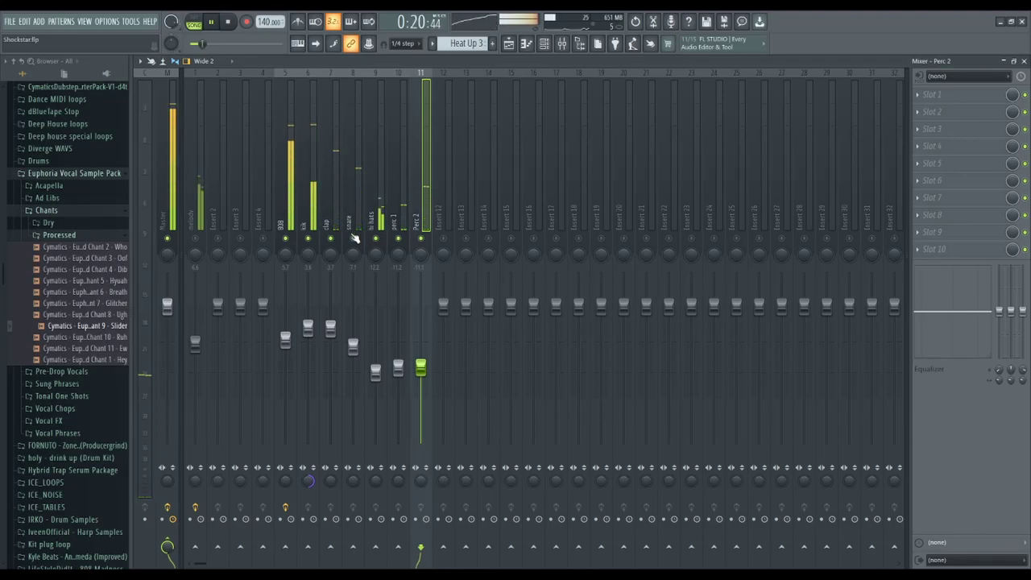
key(space)
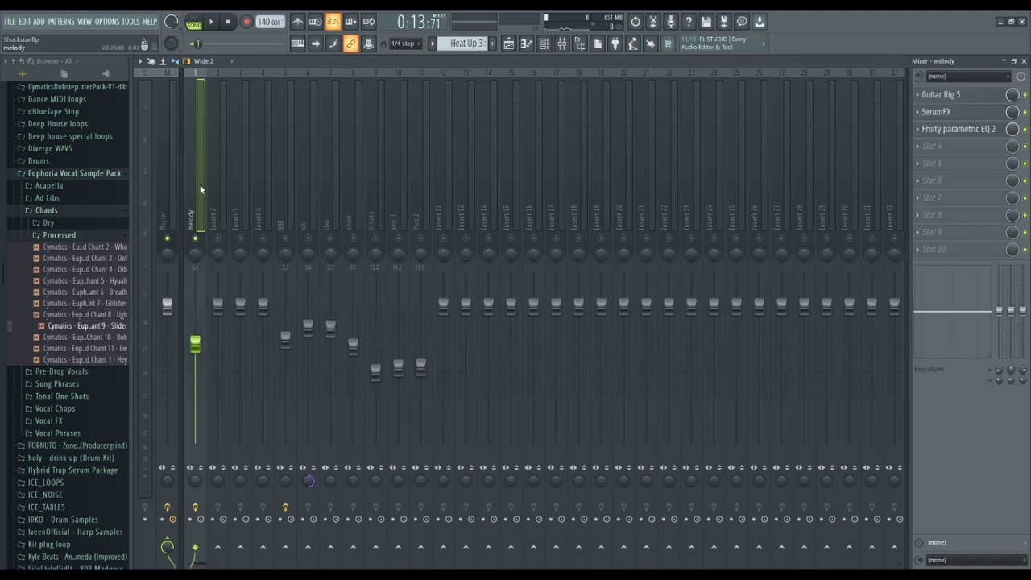
Step: Play the melody, then unmute 808, kik and clap and unmute every channel at once
key(space)
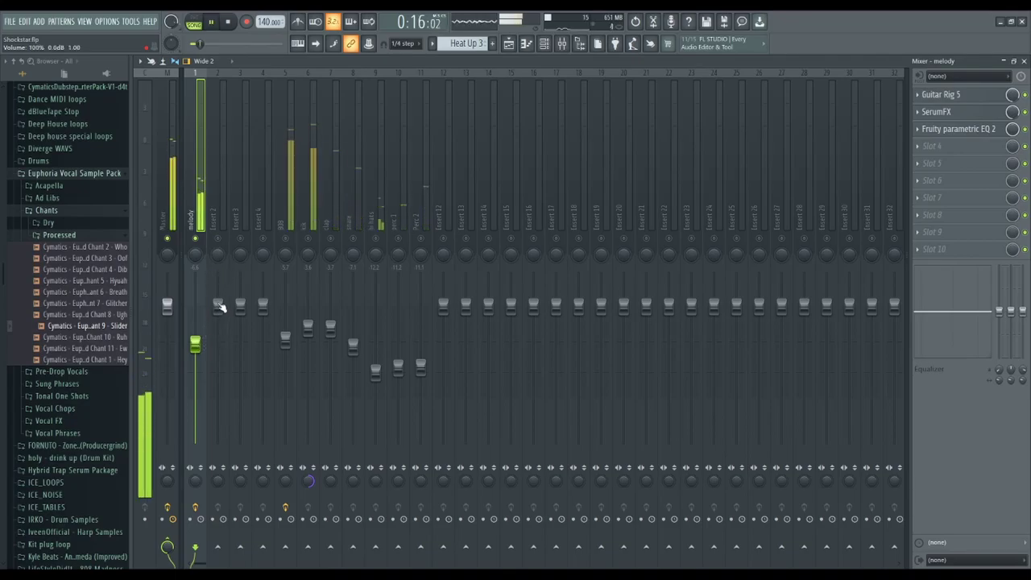
key(space)
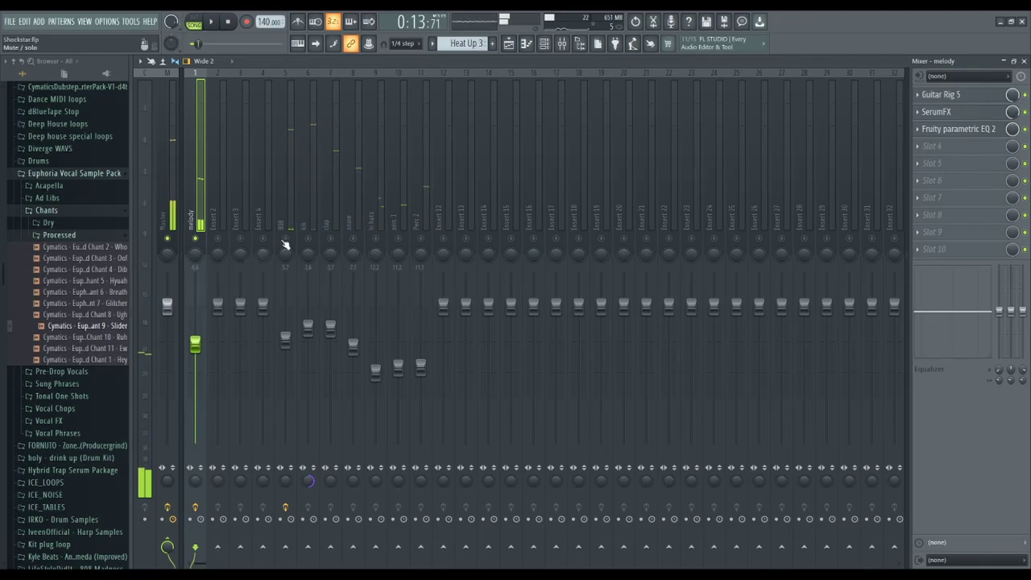
click(286, 239)
click(307, 239)
click(330, 239)
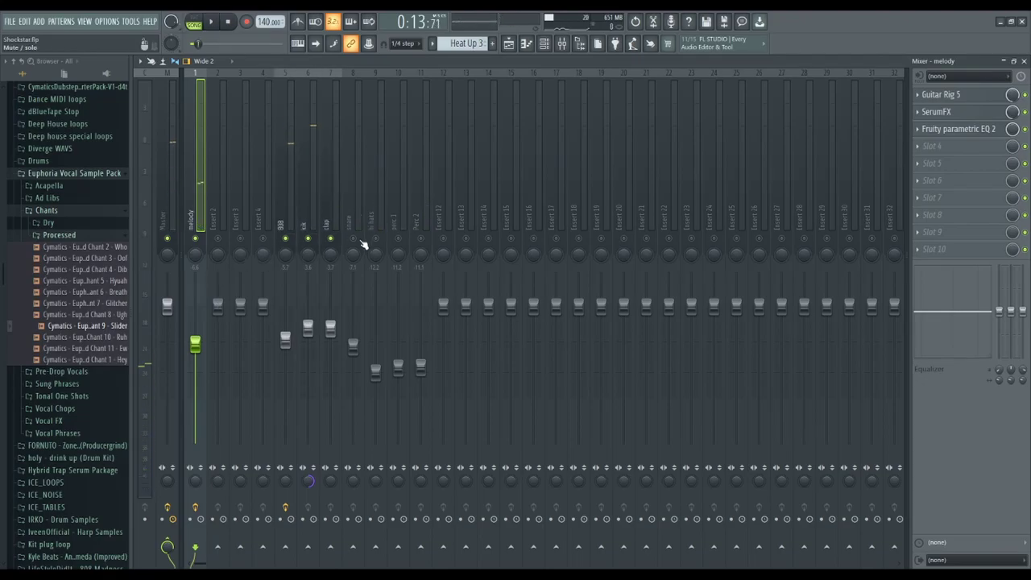
right_click(353, 239)
right_click(353, 238)
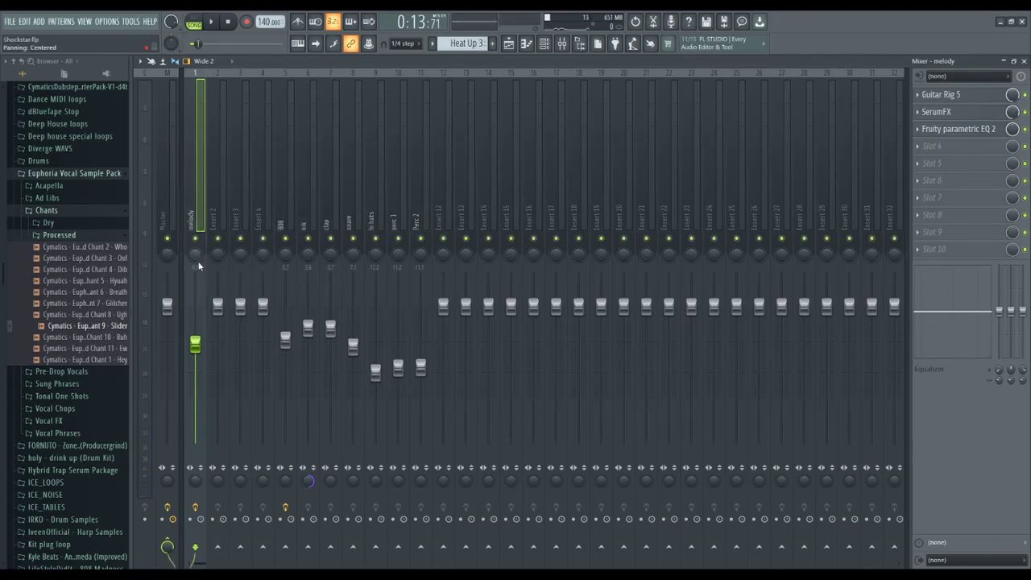
Step: Play the mix and set the melody fader, dipping to 24% then back to 49%
key(space)
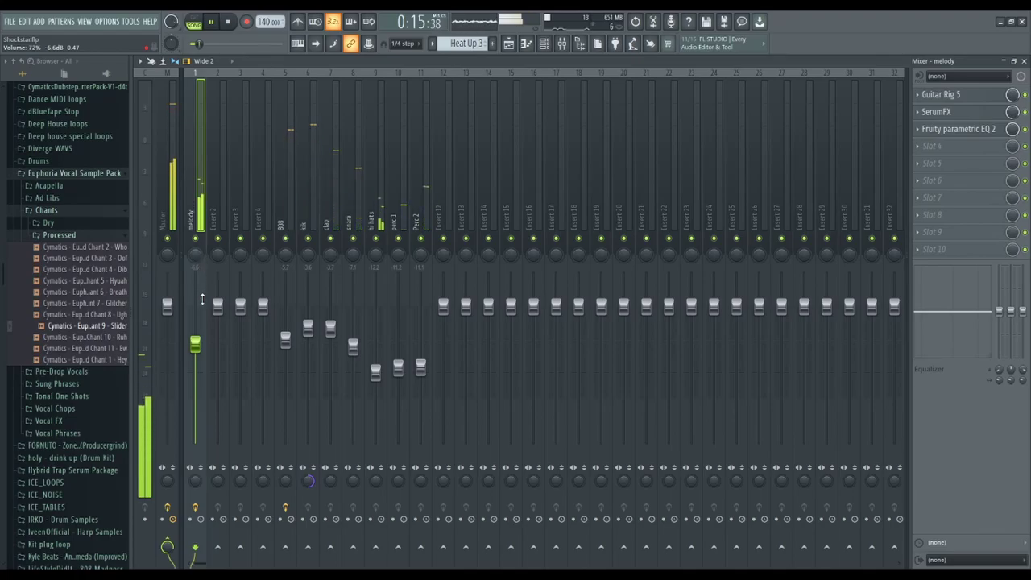
drag(203, 299, 202, 366)
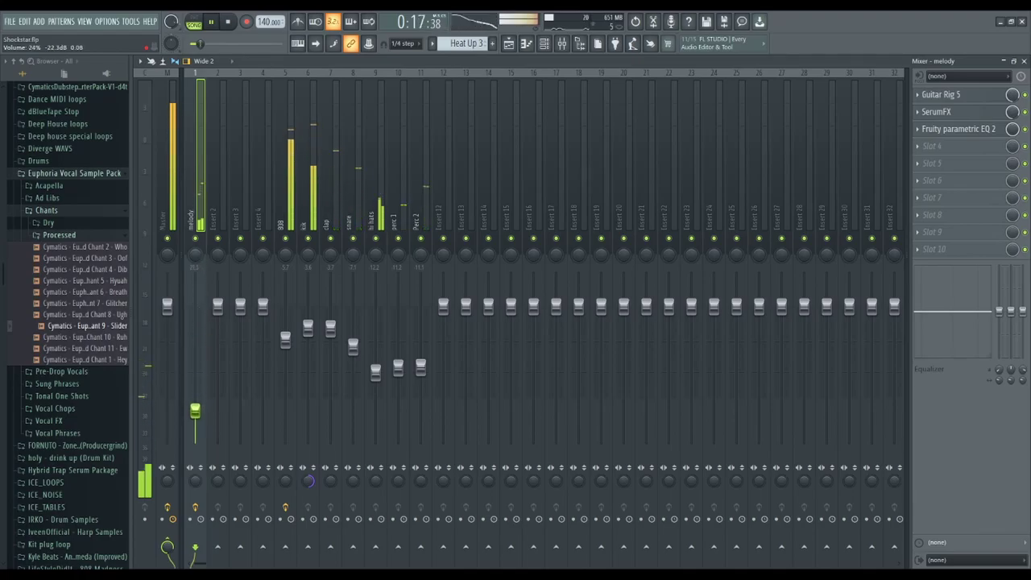
drag(195, 411, 195, 341)
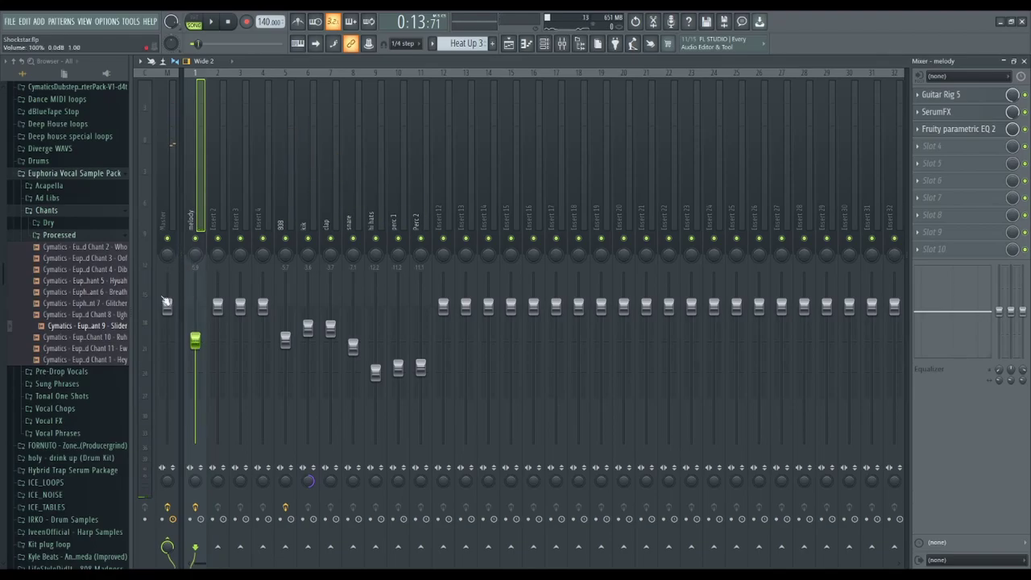
Step: Select the Master track and inspect its Fruity soft clipper settings
click(174, 131)
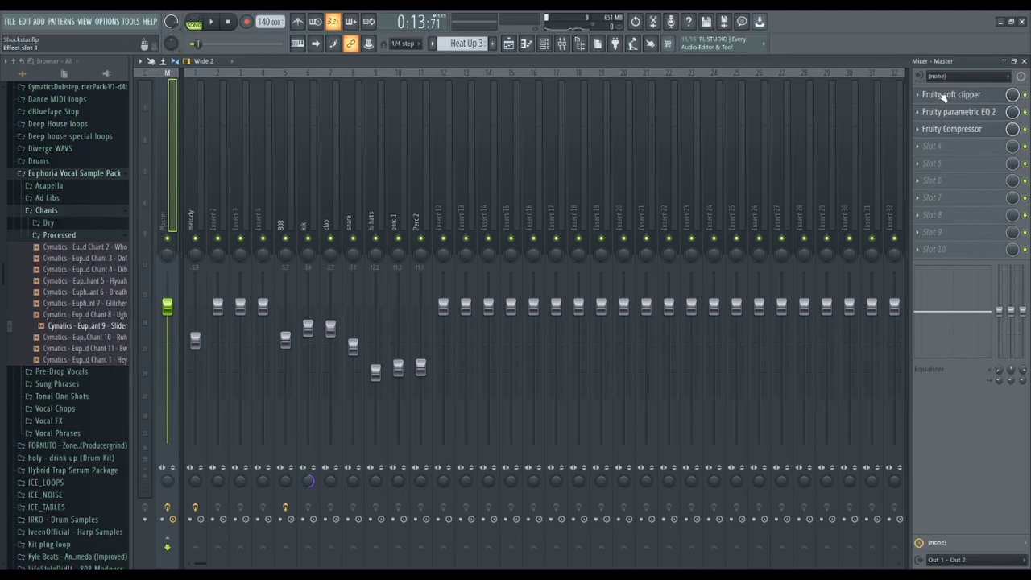
click(944, 96)
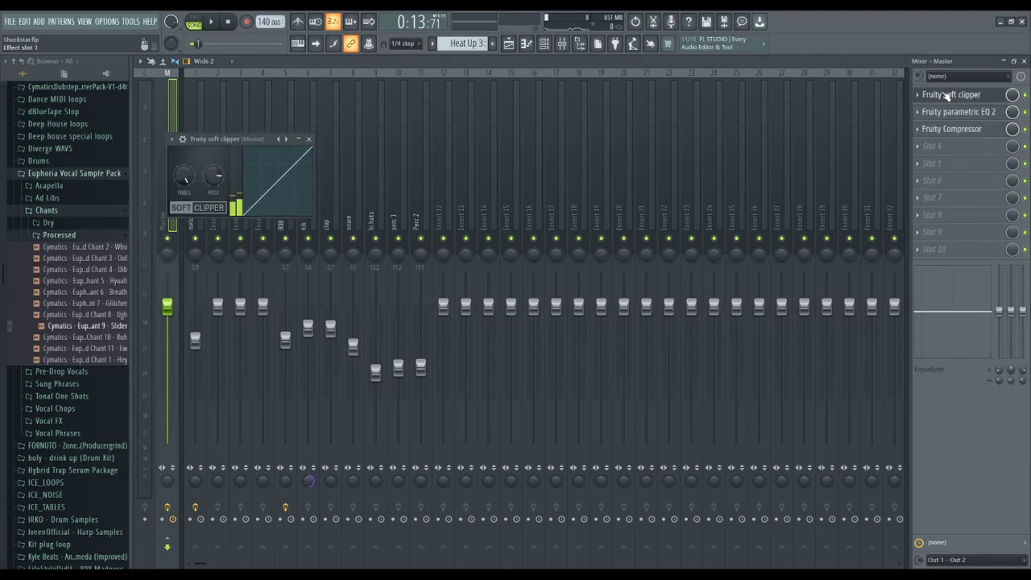
click(309, 141)
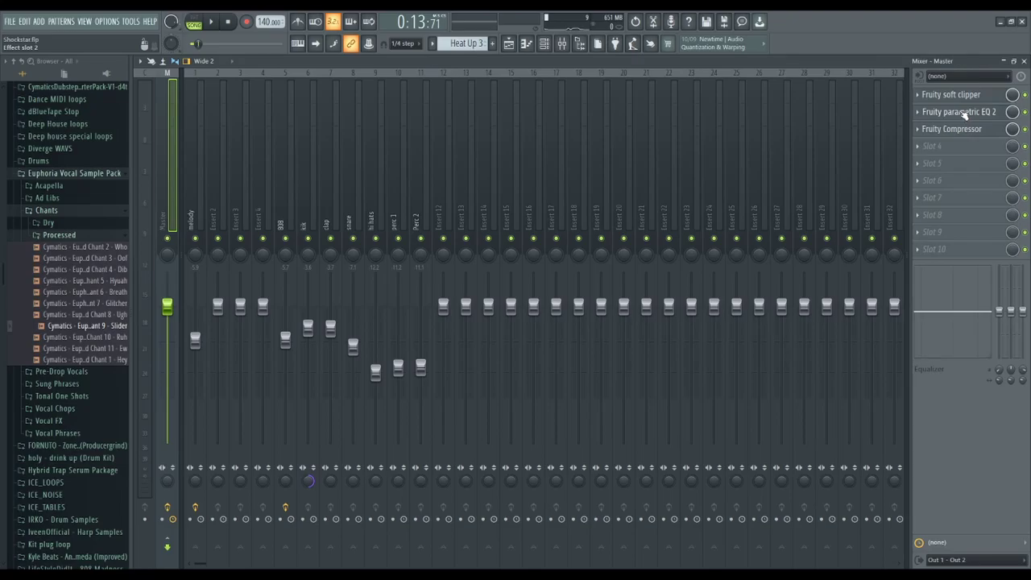
Step: Review the Master's parametric EQ 2, undoing a band 5 dip near 1232 Hz to keep it flat
click(965, 114)
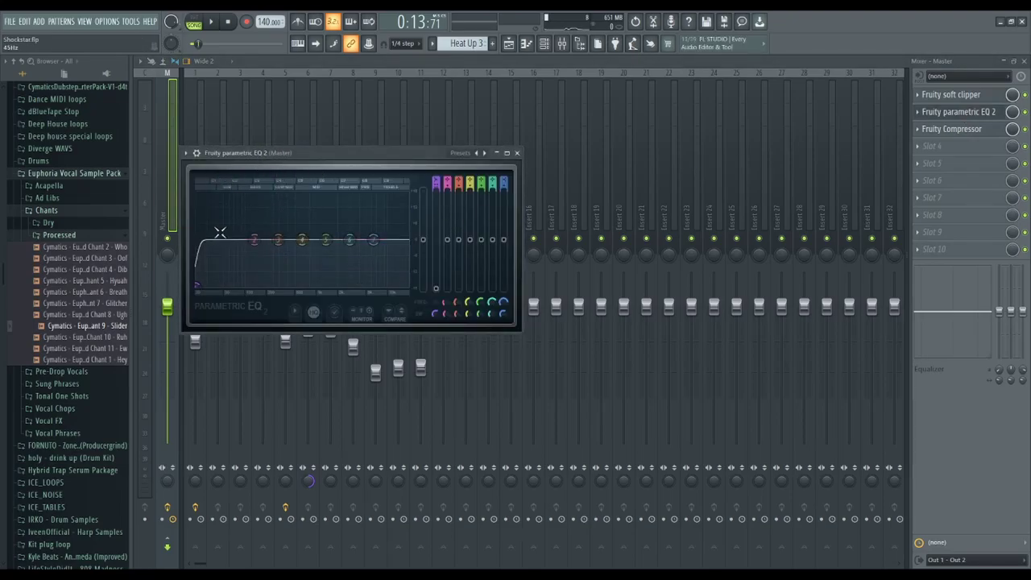
click(516, 152)
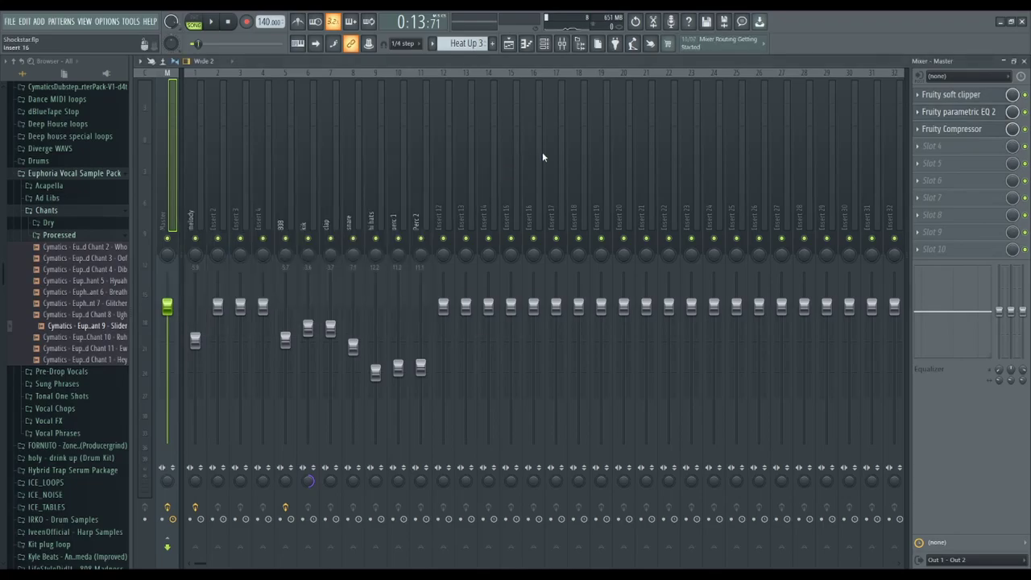
click(963, 111)
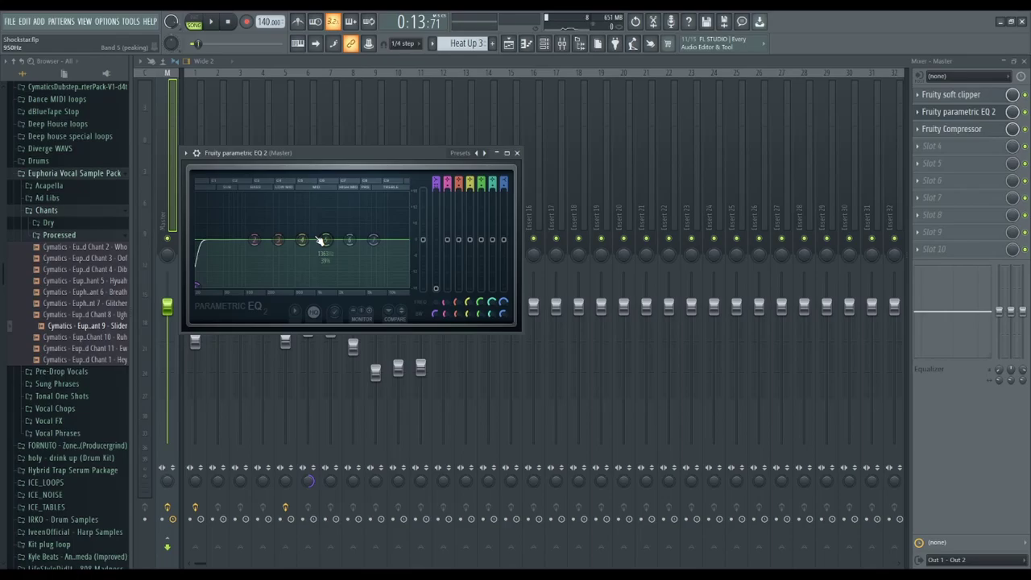
drag(334, 240, 337, 262)
key(ctrl+z)
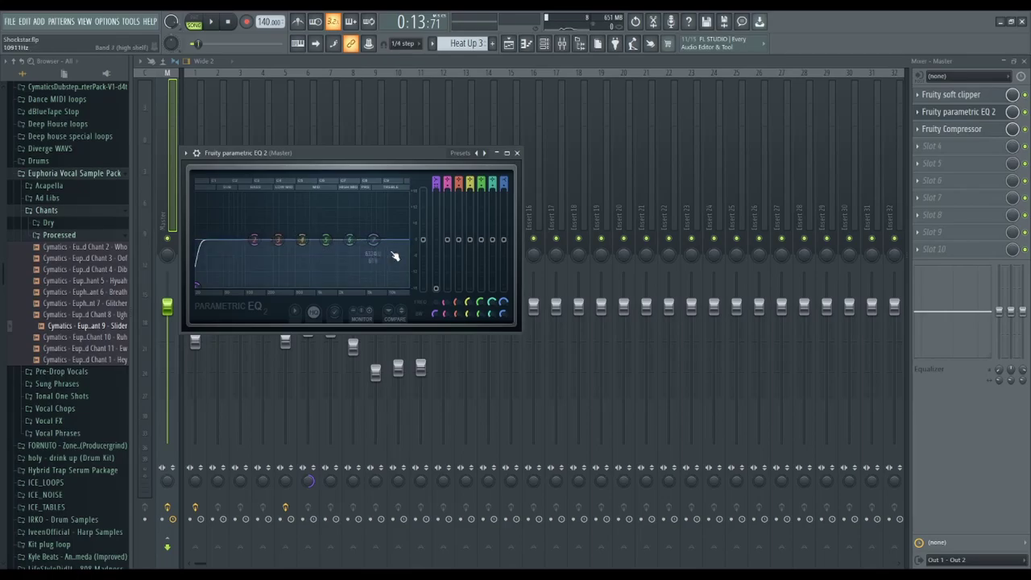
click(518, 153)
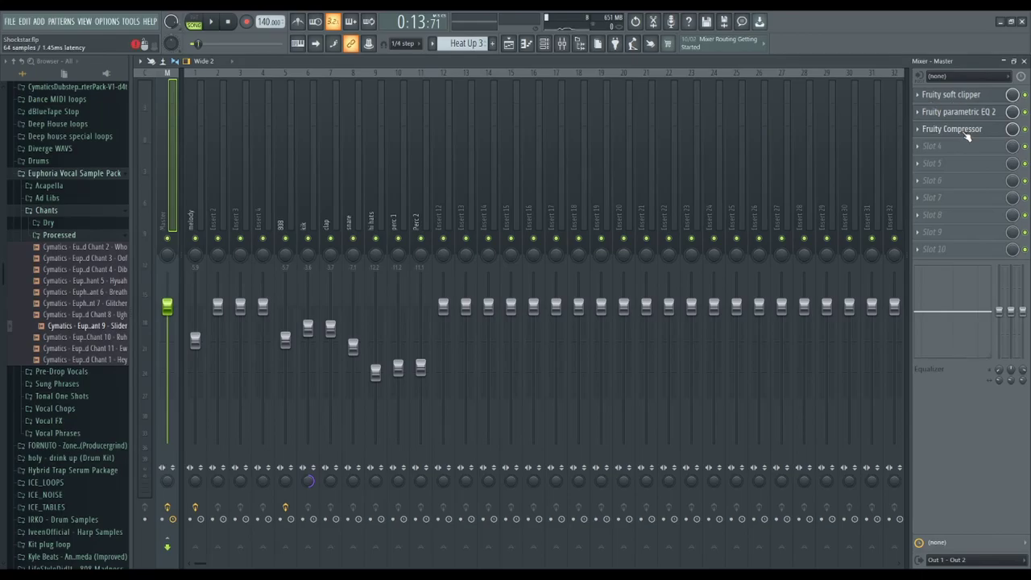
Step: Give the Master's Fruity Compressor a -17.1 dB threshold, 2.2:1 ratio, 11.7 dB gain and soft knee
click(966, 132)
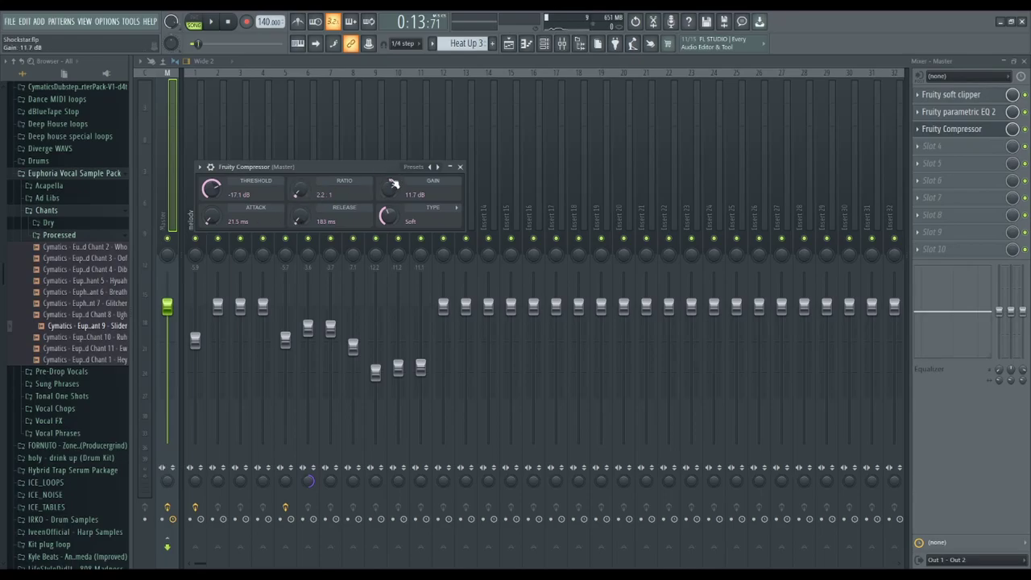
click(460, 167)
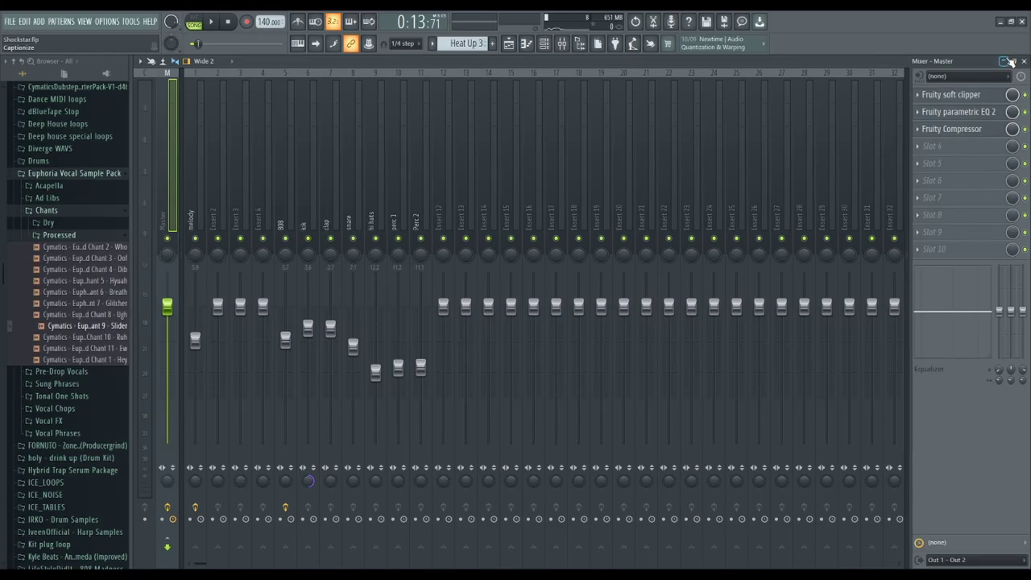
click(1011, 62)
Step: Unmute tracks 11–13 (texture, risers, low swell) while playing back the arrangement
key(space)
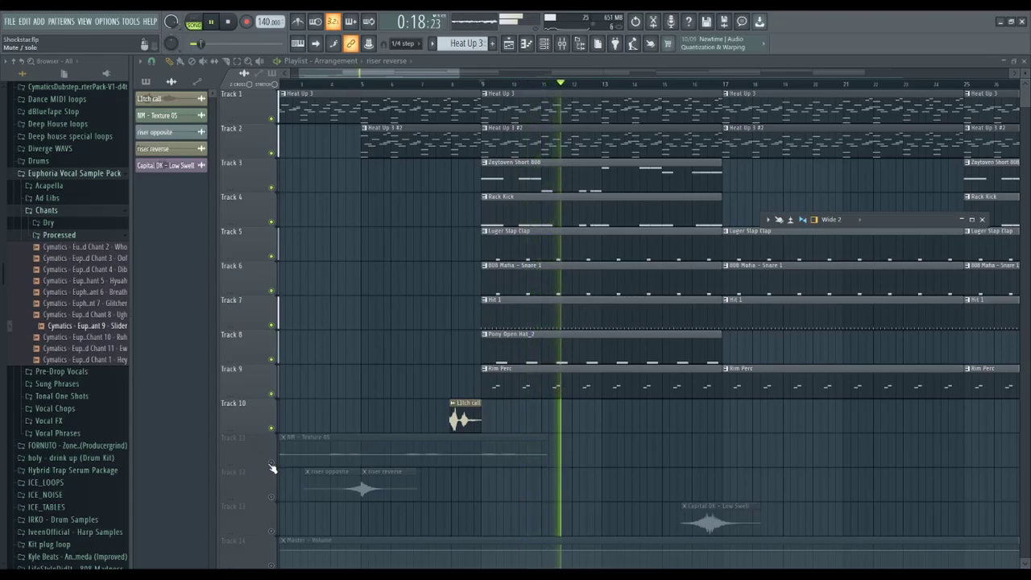
drag(273, 467, 272, 567)
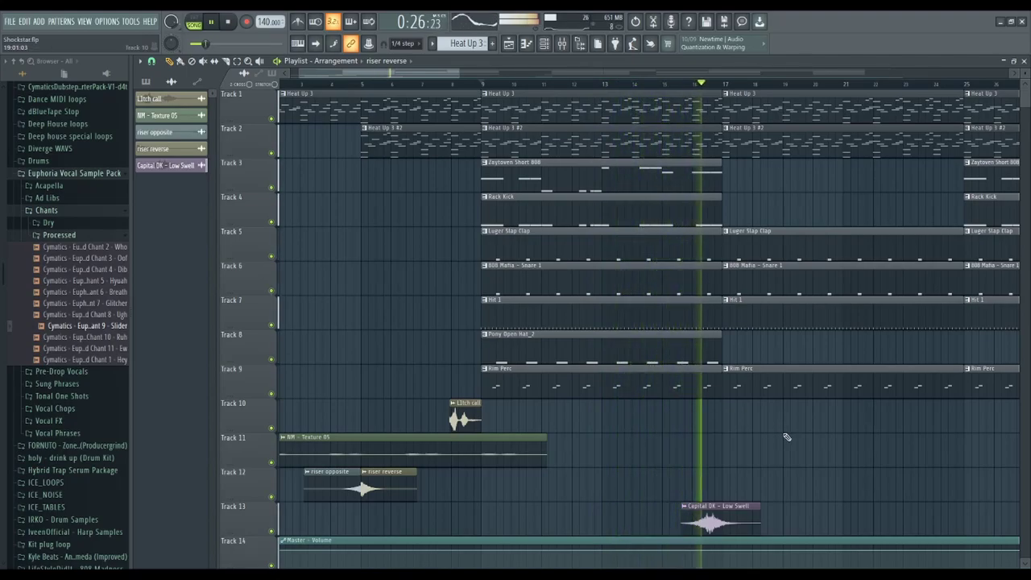
key(space)
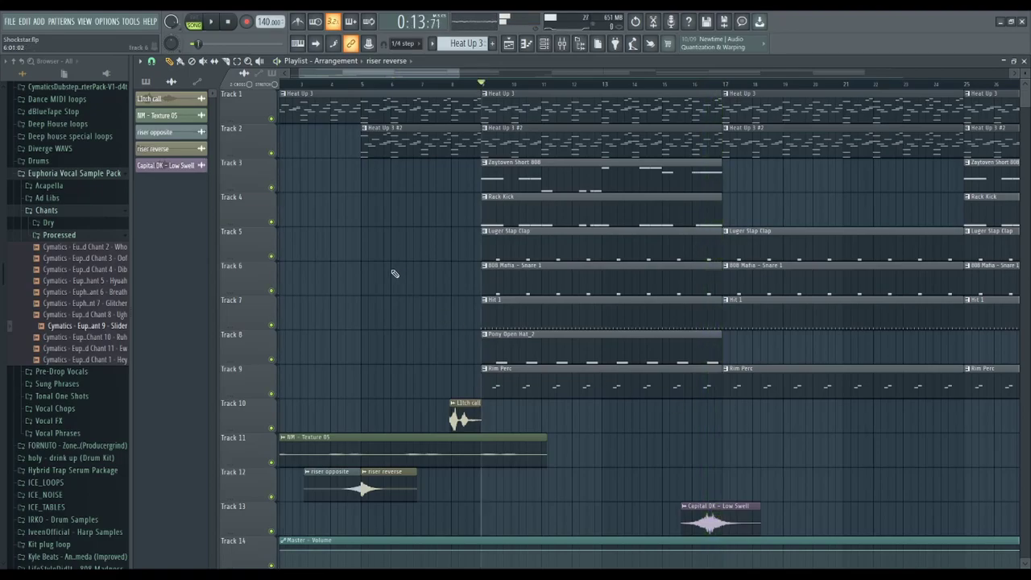